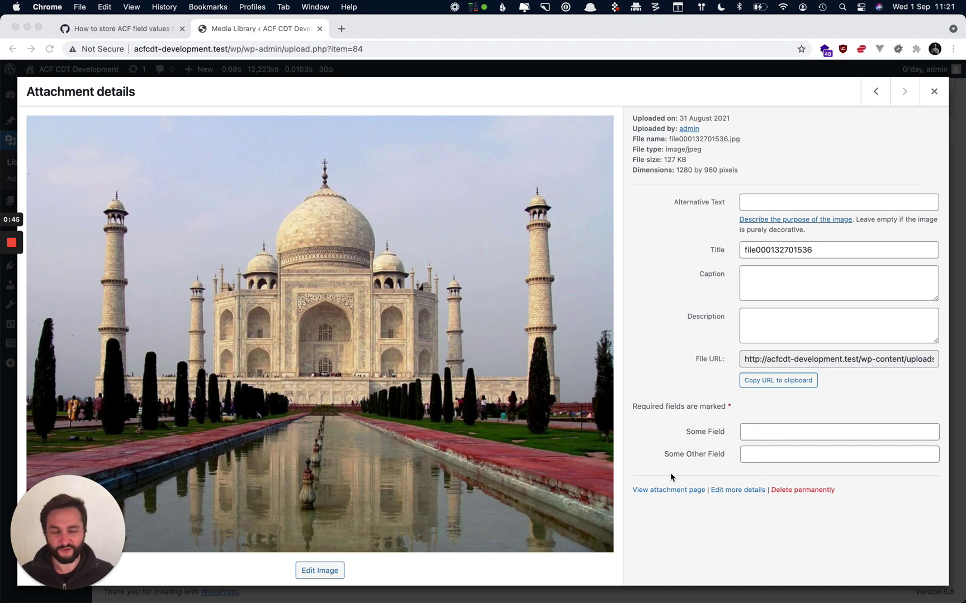
Close the attachment details and open the Attachment Data field group in Custom Fields for editing.
left_click(934, 92)
left_click(933, 92)
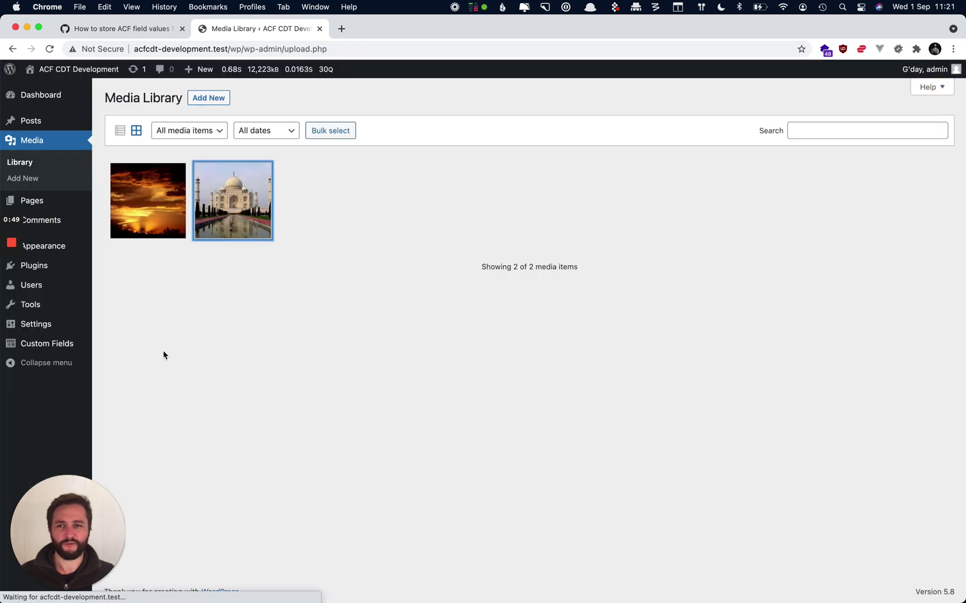
mouse_move(38, 350)
left_click(107, 346)
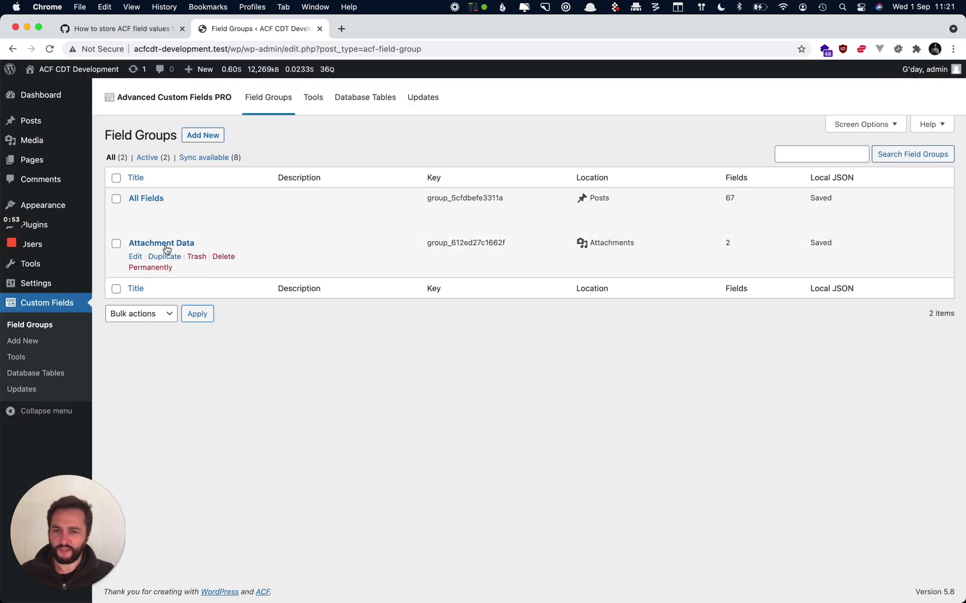
left_click(163, 244)
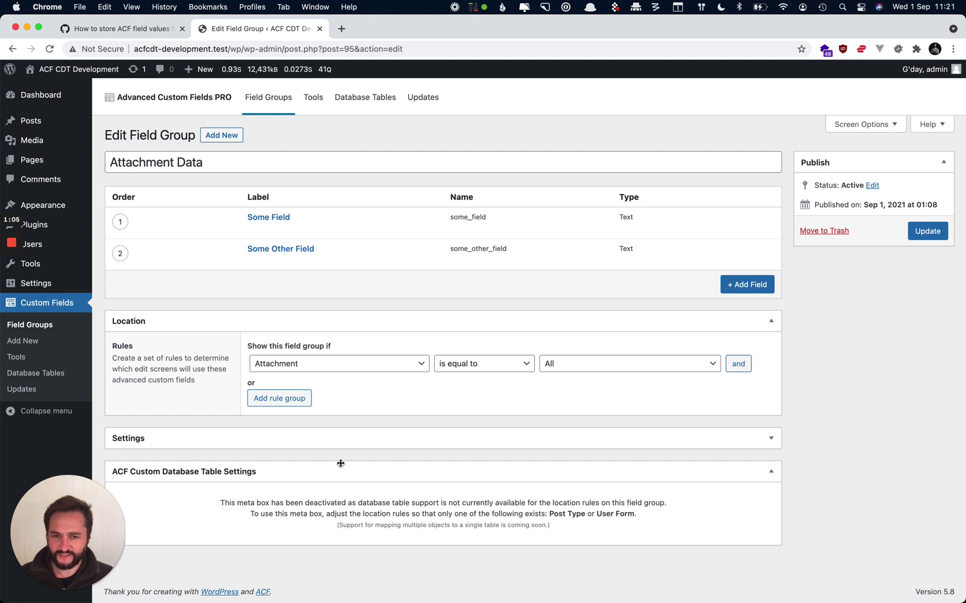
Set the field group's location rule to Post Type is equal to Post.
left_click(357, 368)
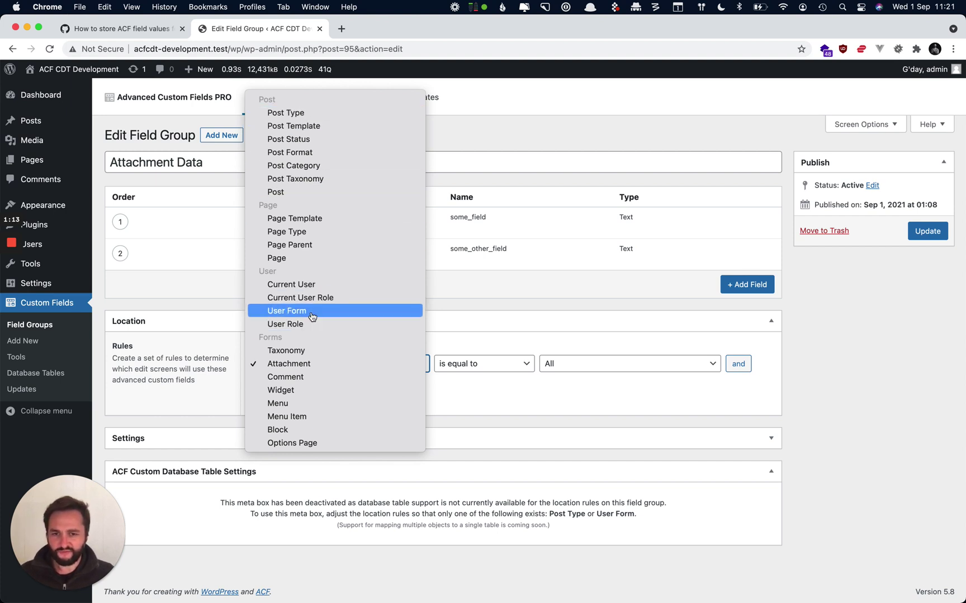
left_click(288, 113)
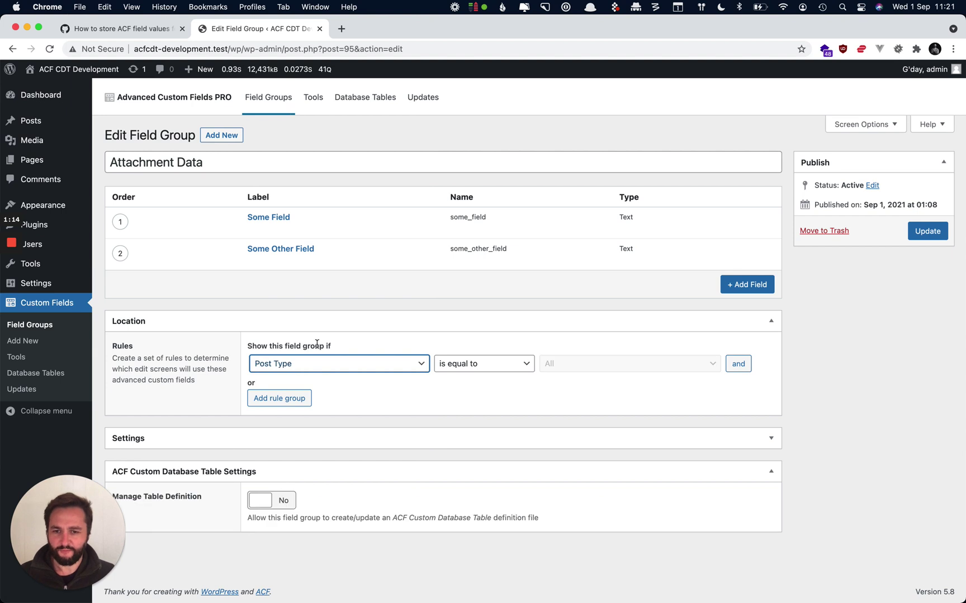
left_click(575, 366)
left_click(558, 363)
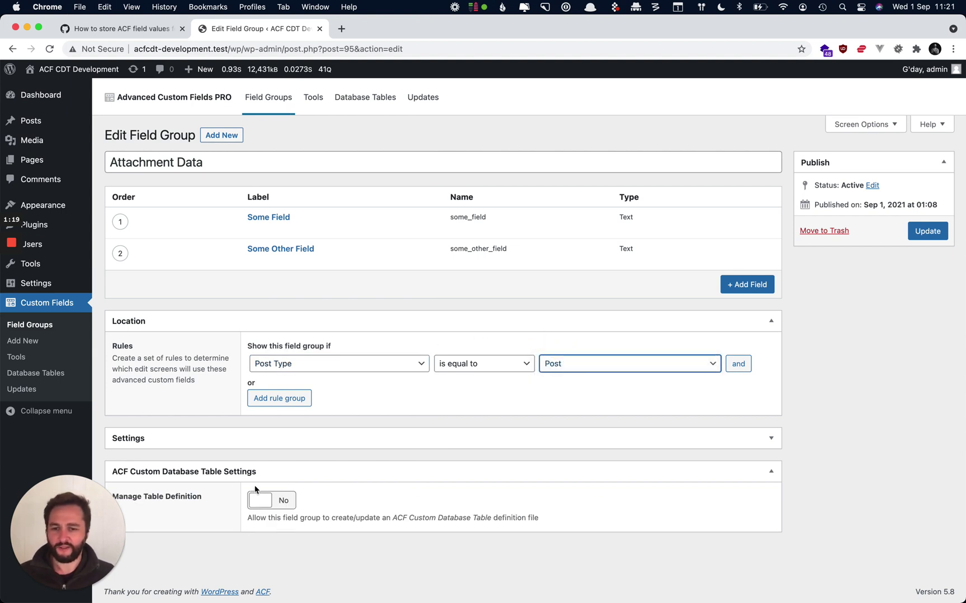
Change the location rule to User Form is equal to All, checking the available form values.
left_click(283, 366)
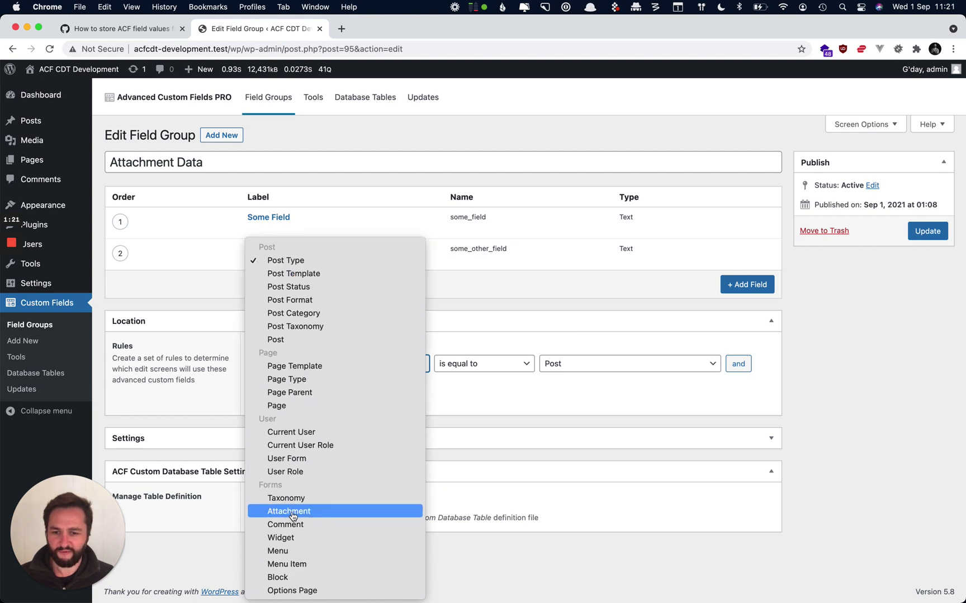
left_click(301, 459)
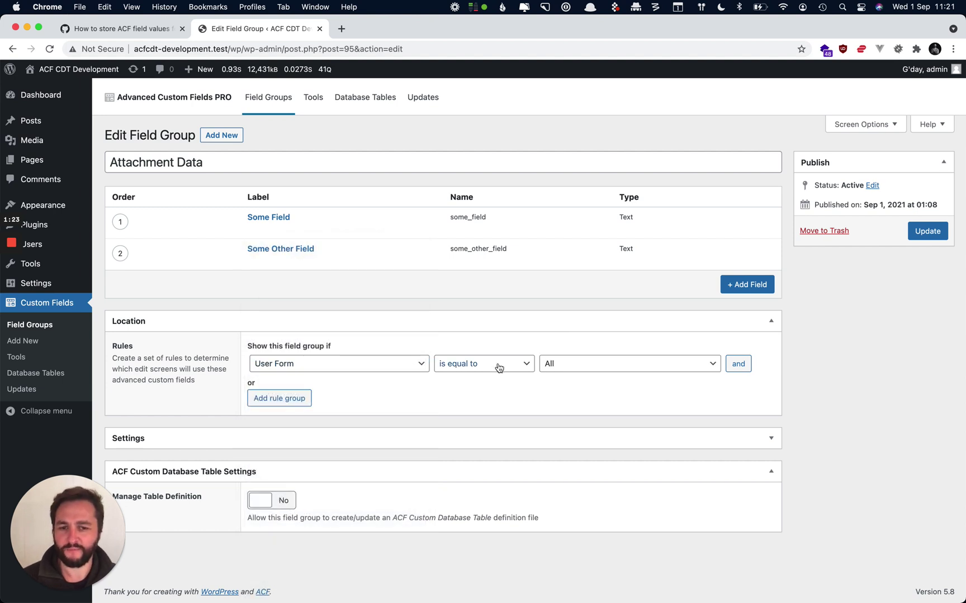
left_click(585, 366)
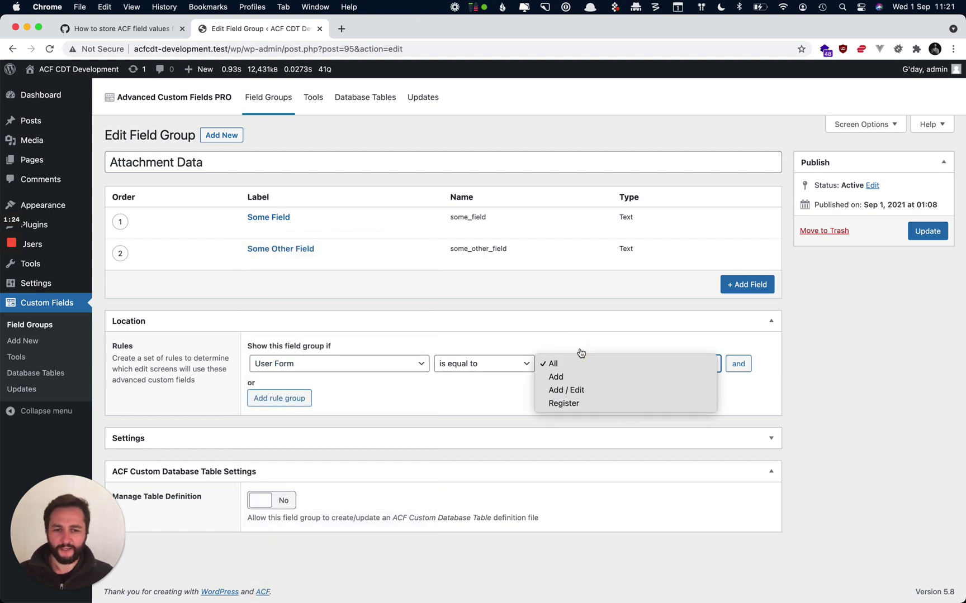
left_click(545, 342)
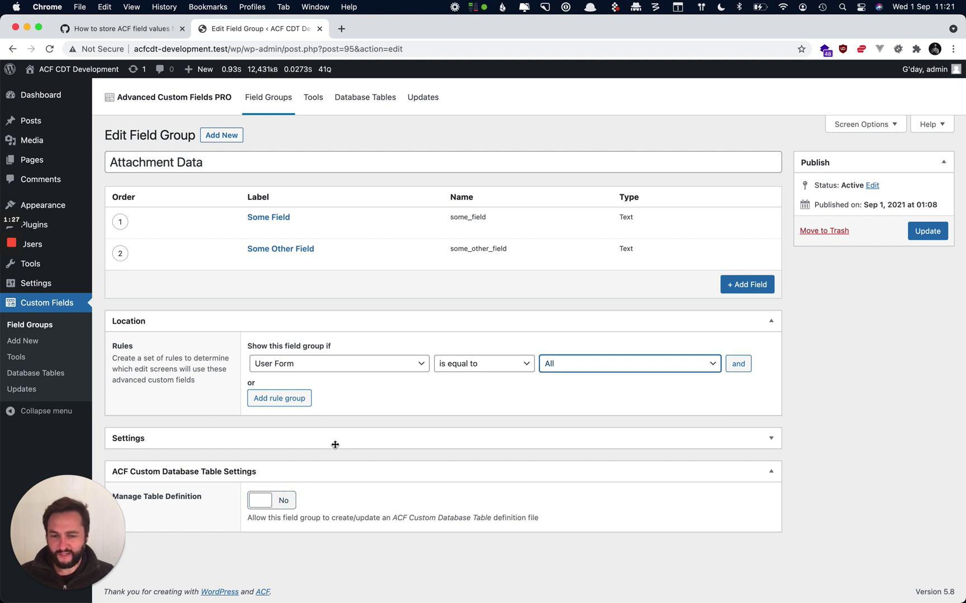
Switch the location rule to Post Type is equal to Post, and return it to Attachment is equal to All.
left_click(345, 368)
left_click(310, 167)
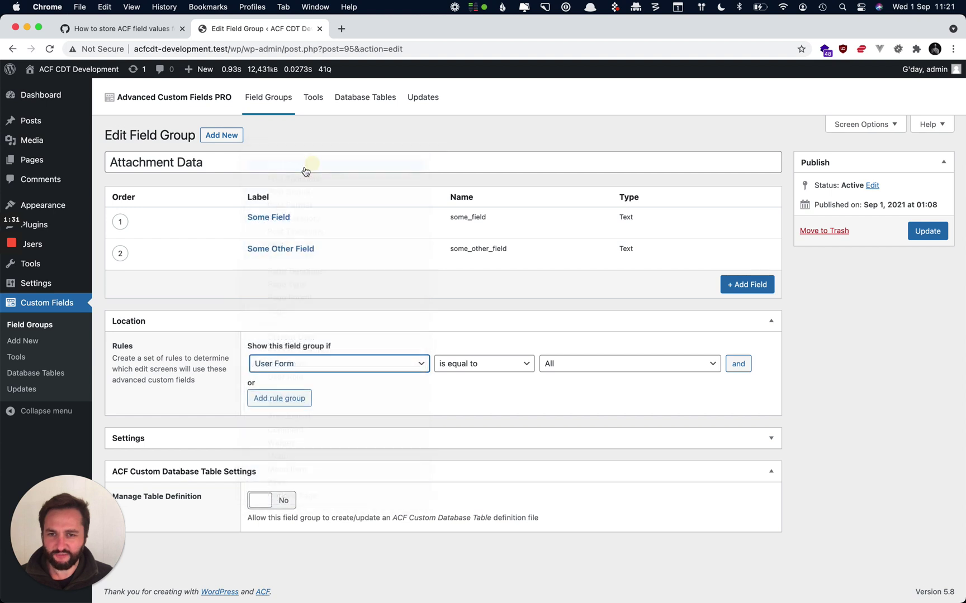
left_click(567, 366)
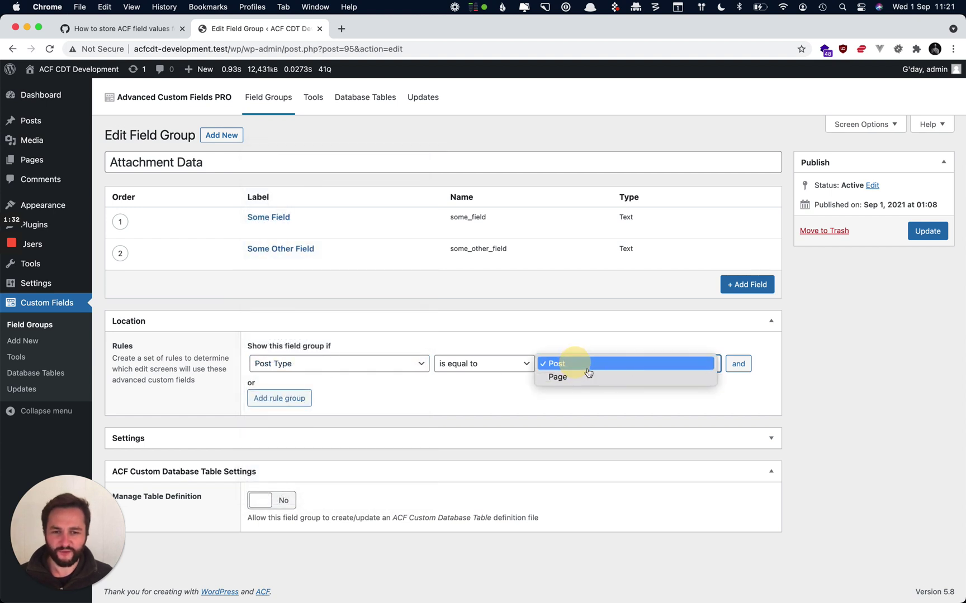
left_click(563, 346)
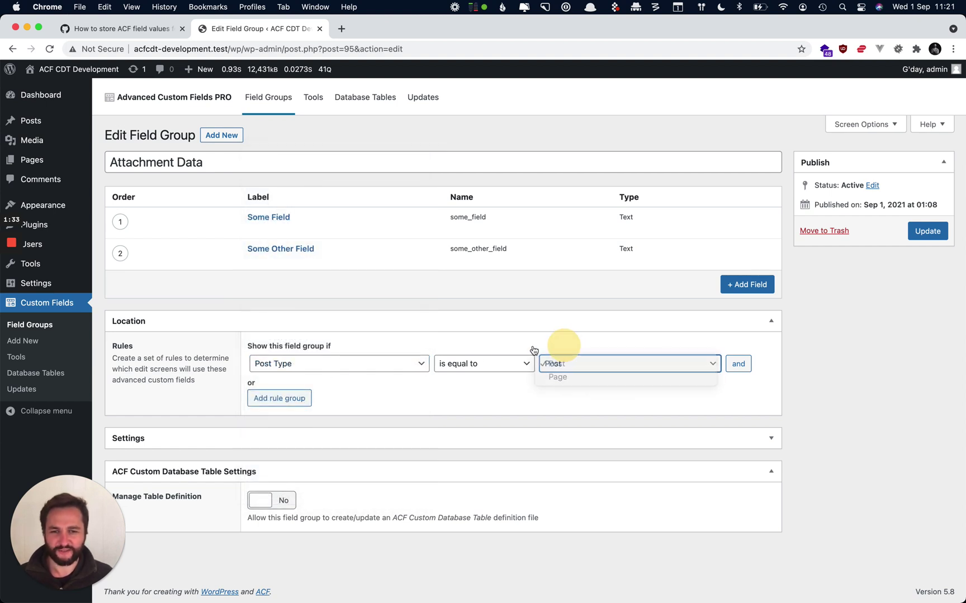
left_click(364, 372)
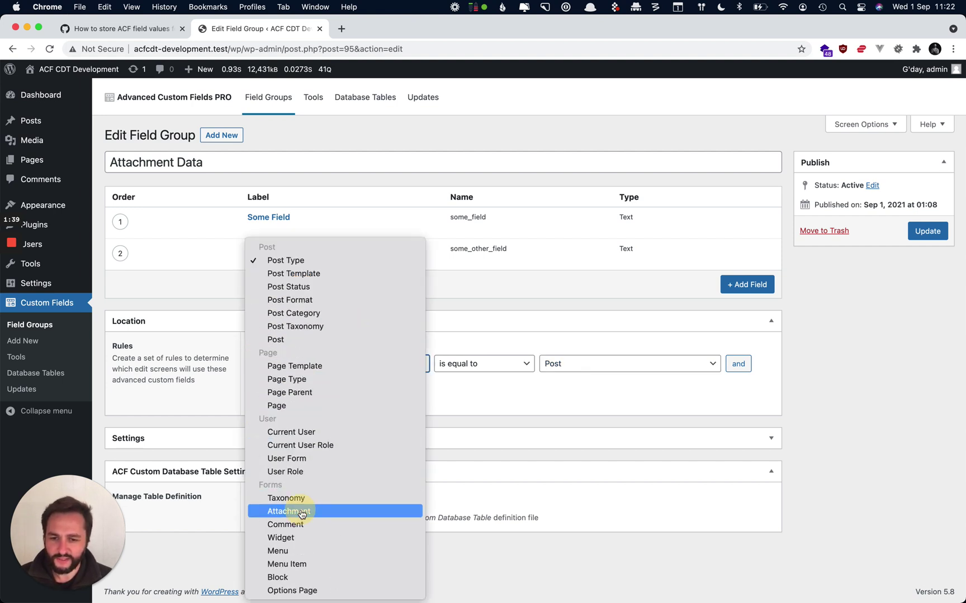
left_click(296, 511)
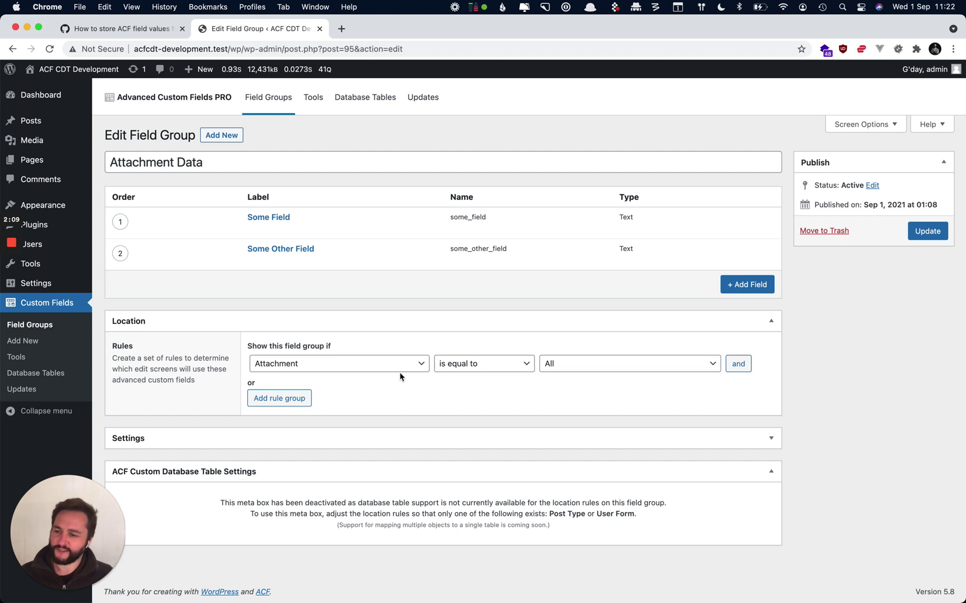
Change the location rule's parameter to Post Type and check which post types can be chosen as its value.
left_click(330, 364)
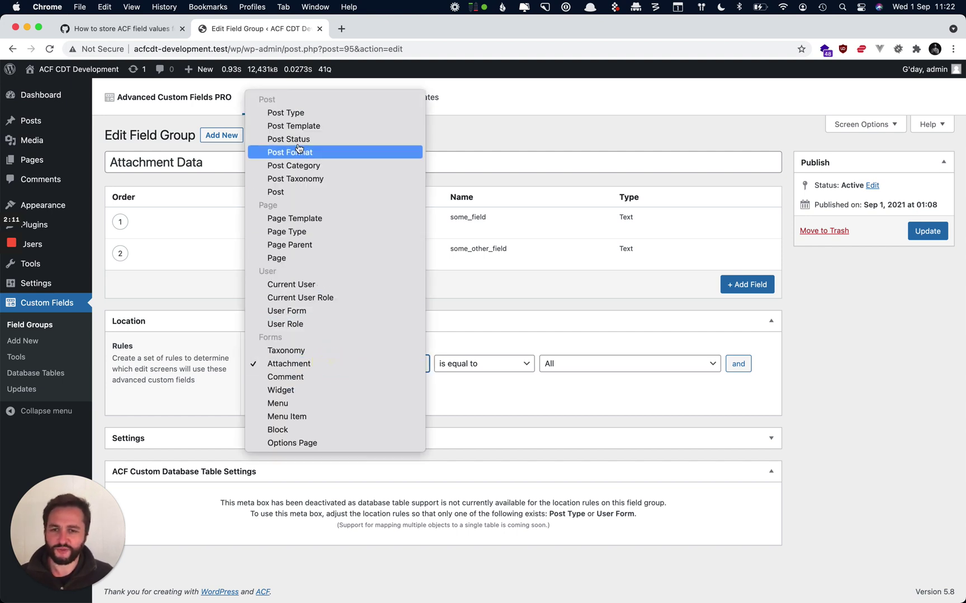
left_click(296, 112)
left_click(581, 368)
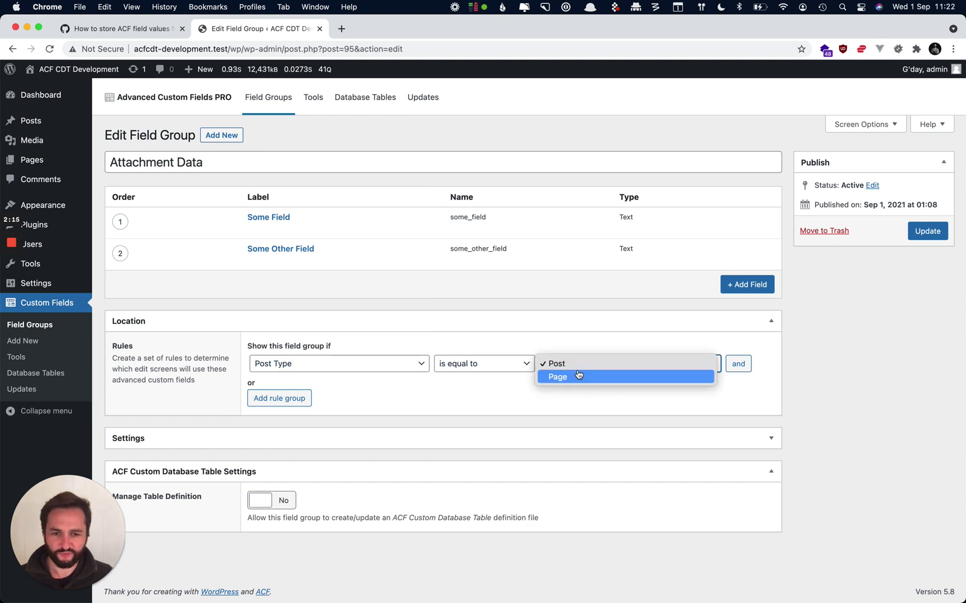
left_click(576, 398)
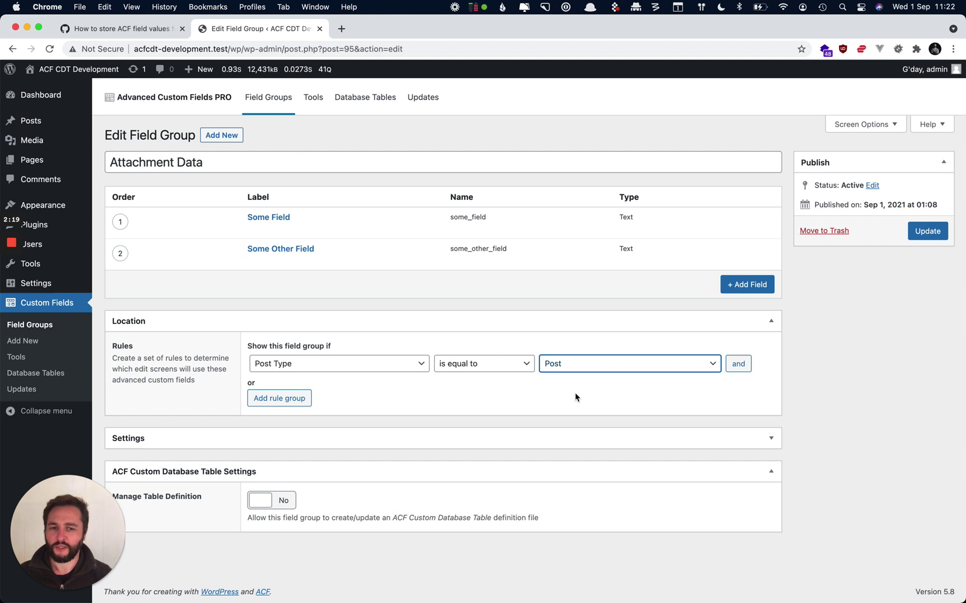
Copy the whole add_filter snippet from 1-add-attachment-post-type-to-acf-location-rules.php in the open GitHub gist.
left_click(132, 29)
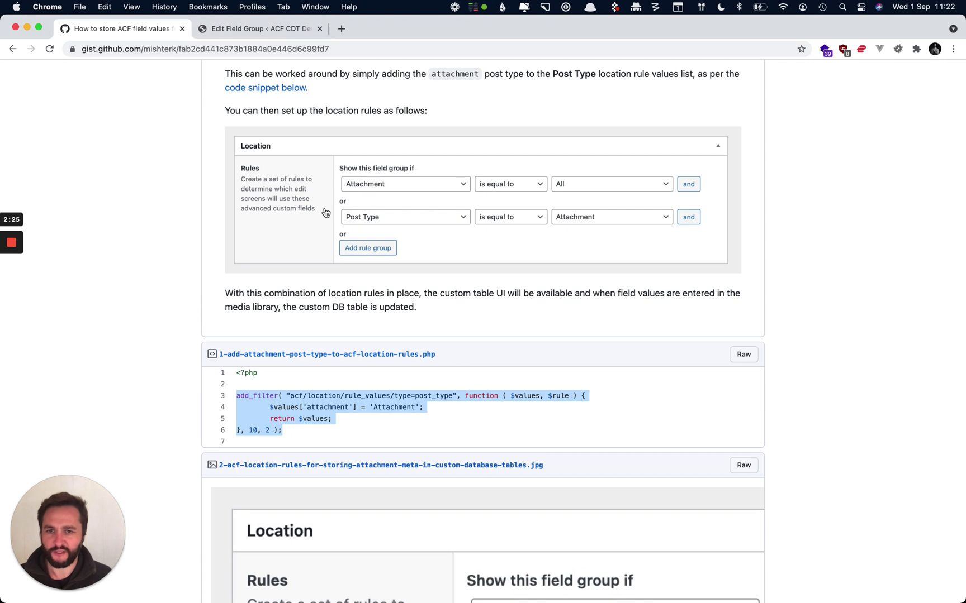
scroll(327, 207, "up", 3)
scroll(327, 204, "down", 3)
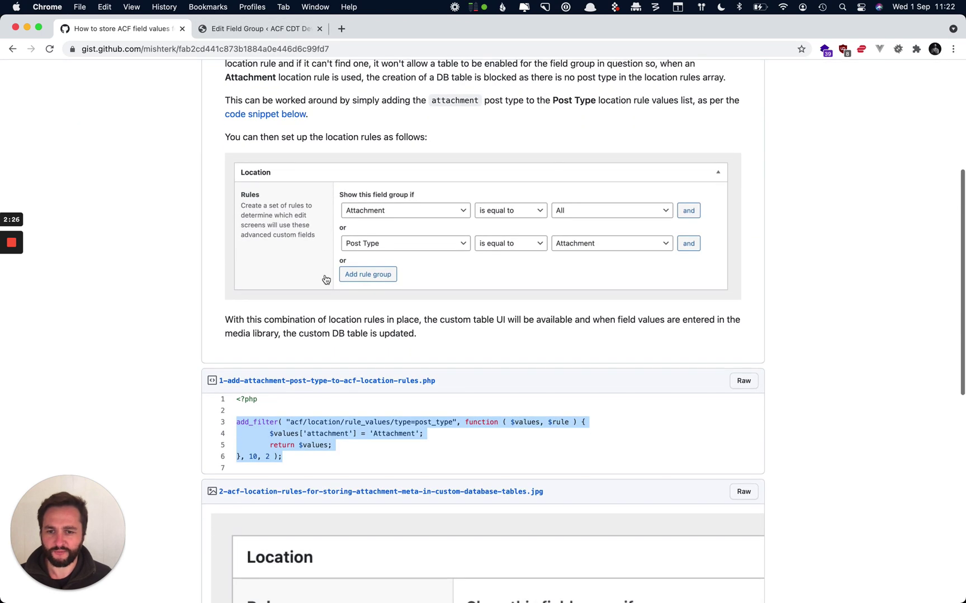
left_click(294, 413)
left_click_drag(237, 423, 357, 426)
left_click_drag(284, 459, 236, 424)
key("super+c")
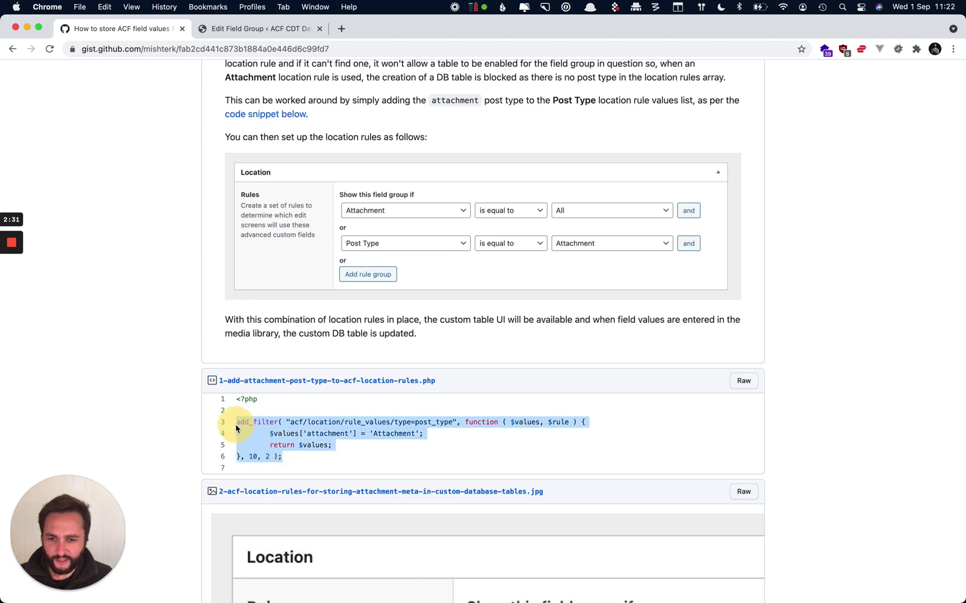
Switch to IntelliJ IDEA and paste the copied add_filter snippet into testing.php below the plugin header comment.
key("super+Tab")
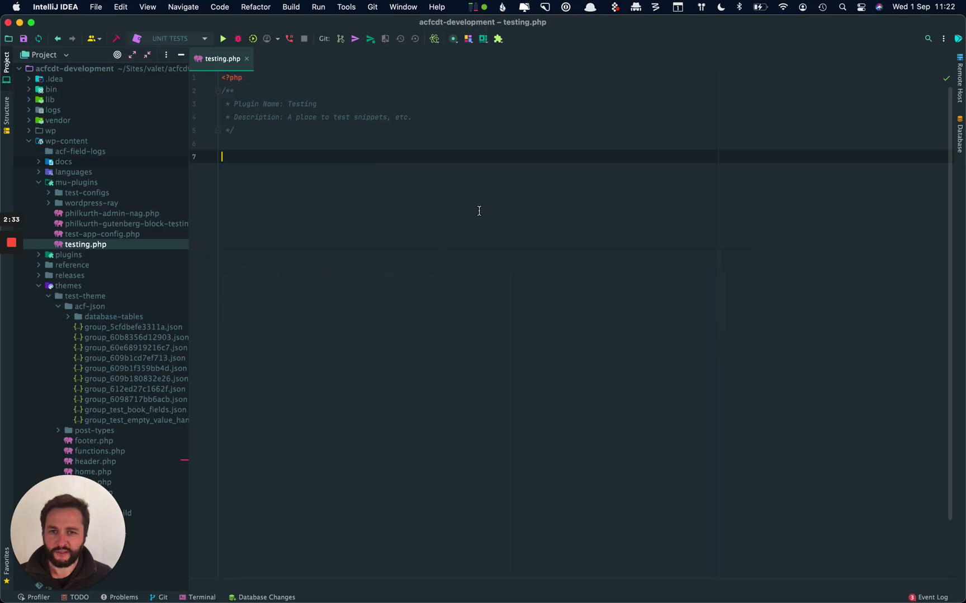
key("super+v")
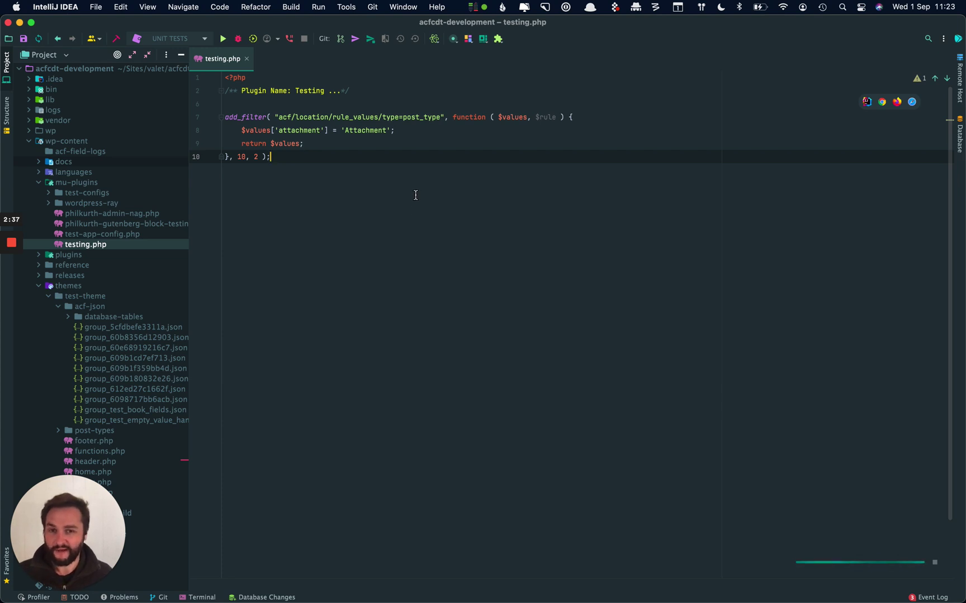
key("Up")
key("Up")
key("Up")
key("Right")
key("Right")
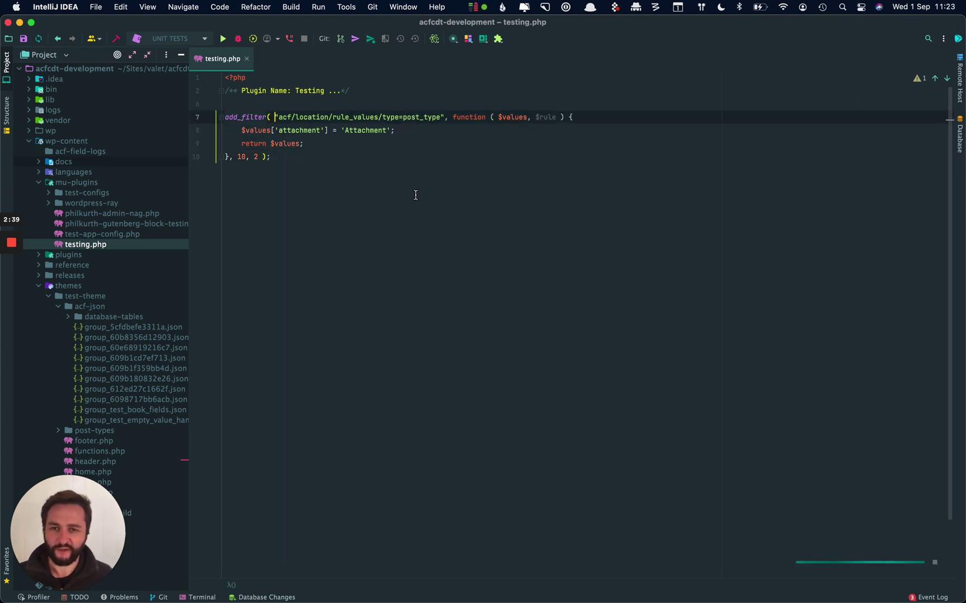
key("alt+Right")
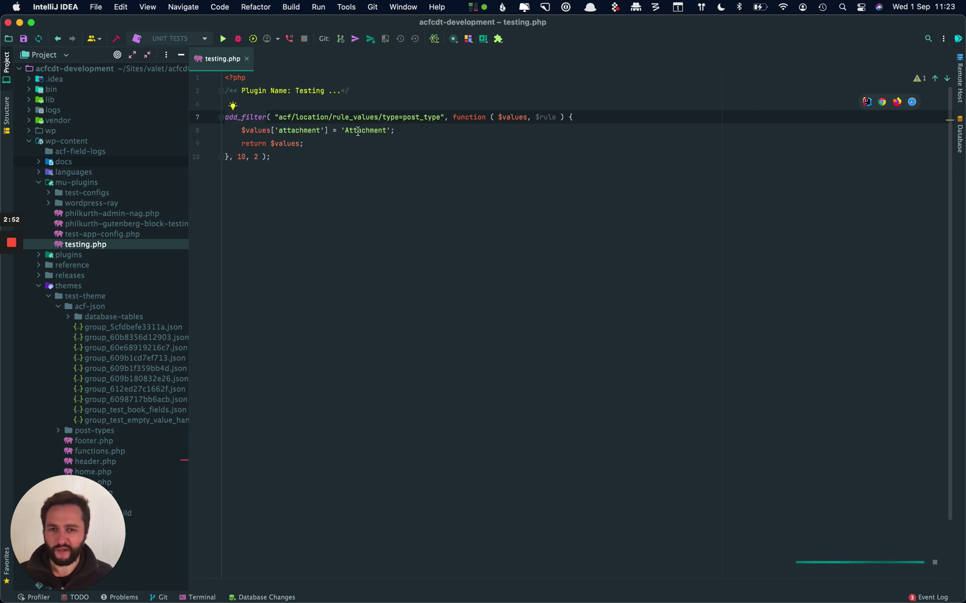
Switch back to Chrome and reload the Attachment Data field group's edit page, discarding the unsaved rule changes.
key("super+Tab")
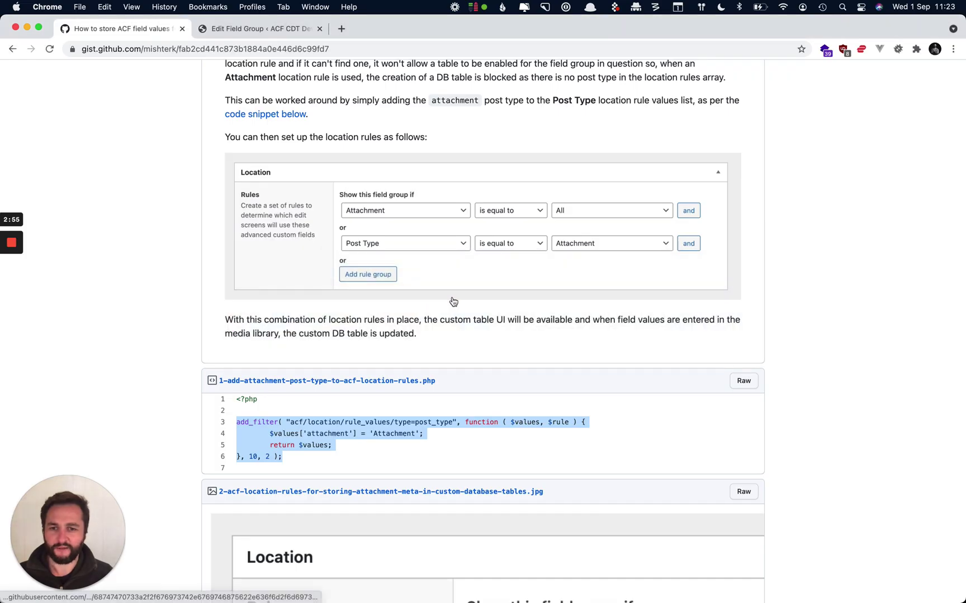
left_click(224, 28)
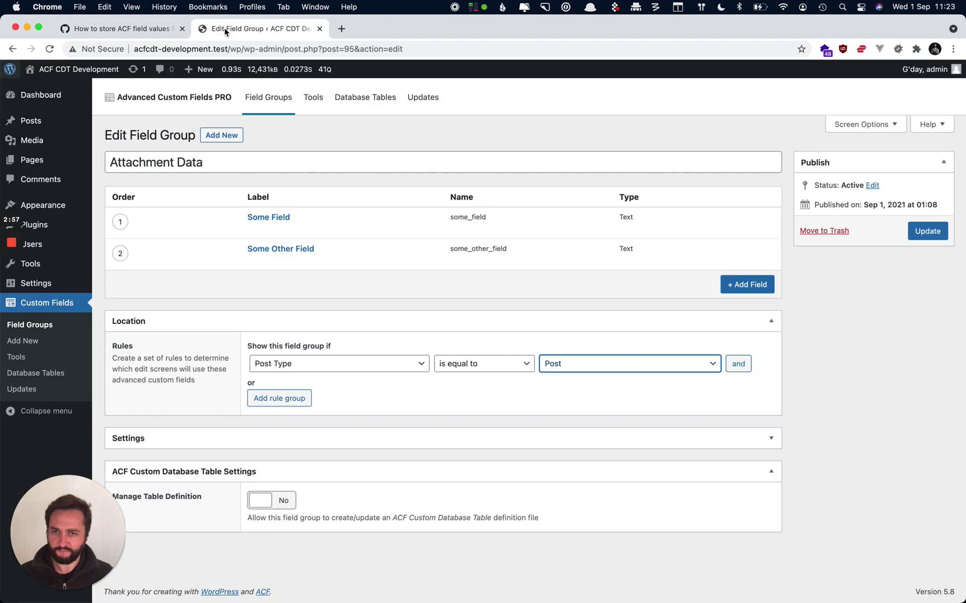
key("super+r")
left_click(516, 238)
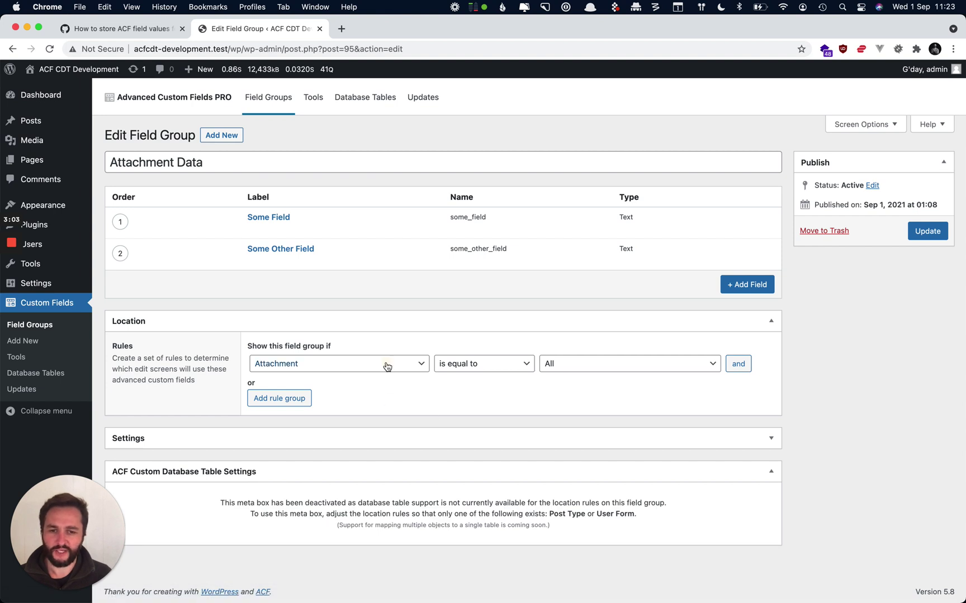
Set the location rule to Post Type is equal to Attachment and update the field group.
left_click(387, 363)
left_click(269, 114)
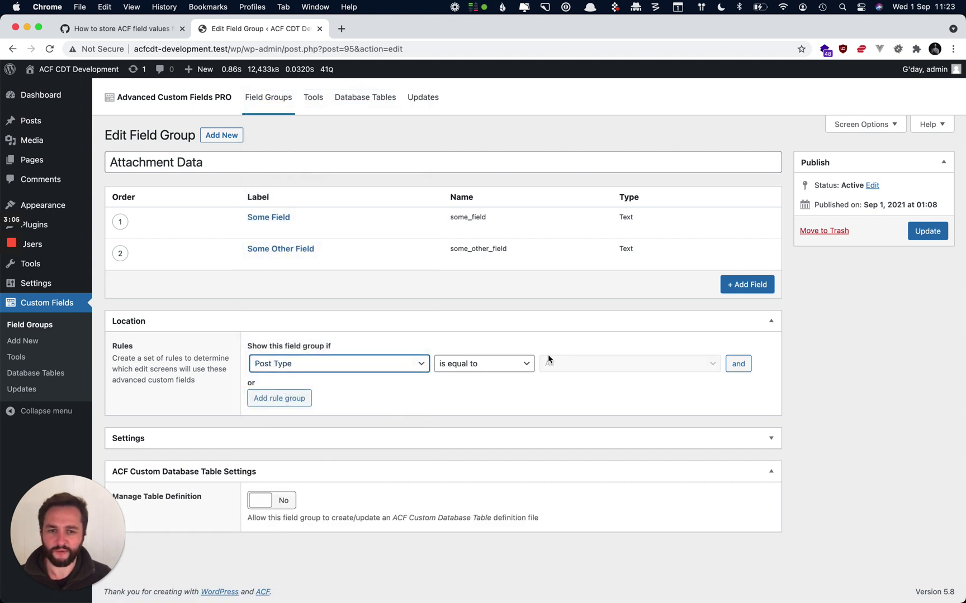
left_click(578, 366)
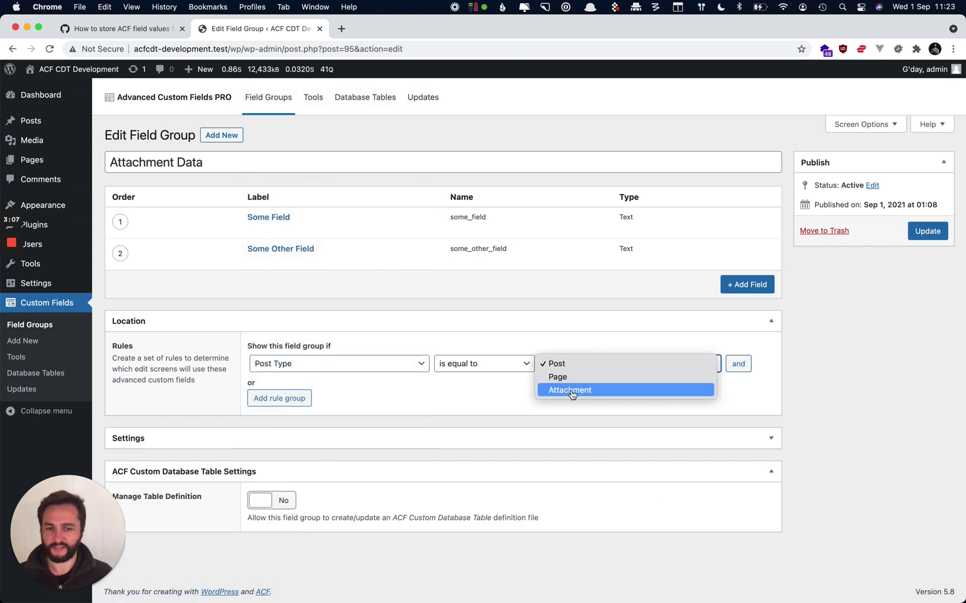
left_click(571, 391)
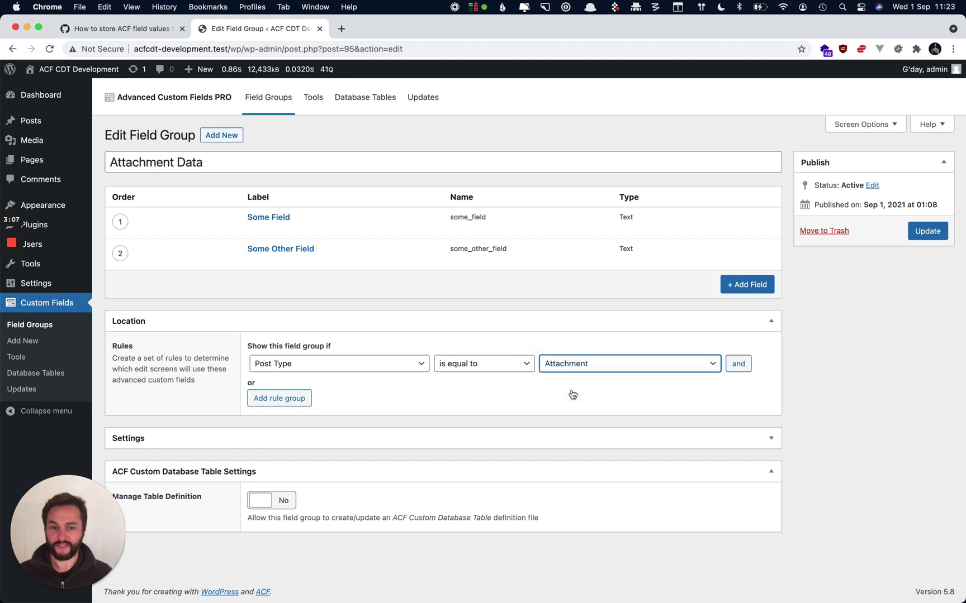
left_click(806, 364)
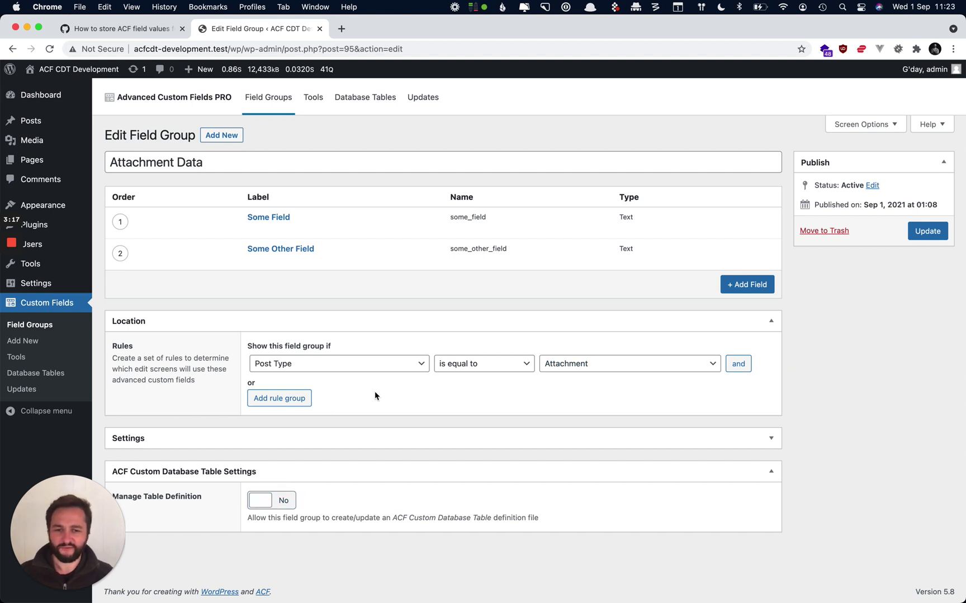
left_click(917, 239)
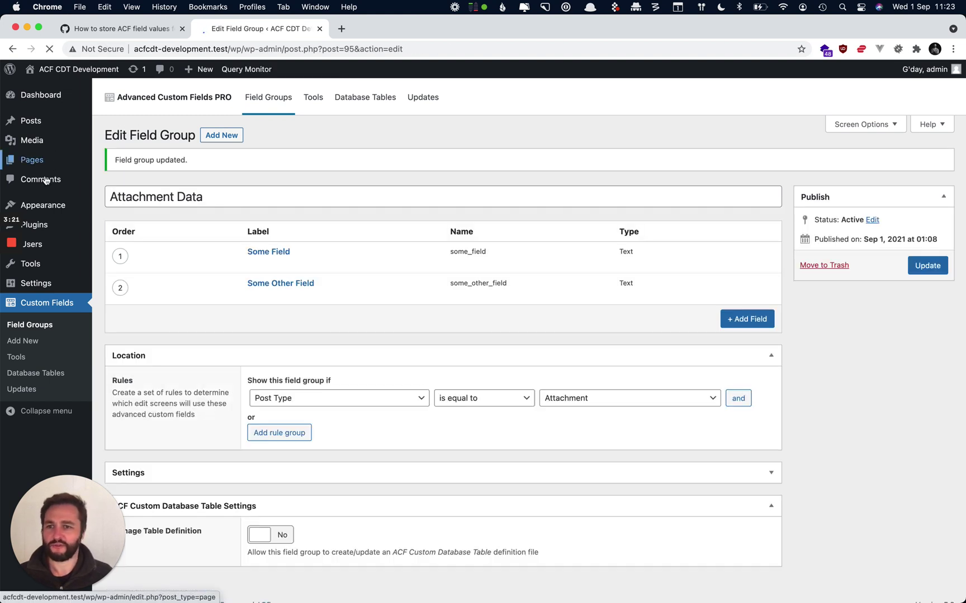
Open the Media Library in a new browser tab and switch to it.
left_click(33, 150, "super")
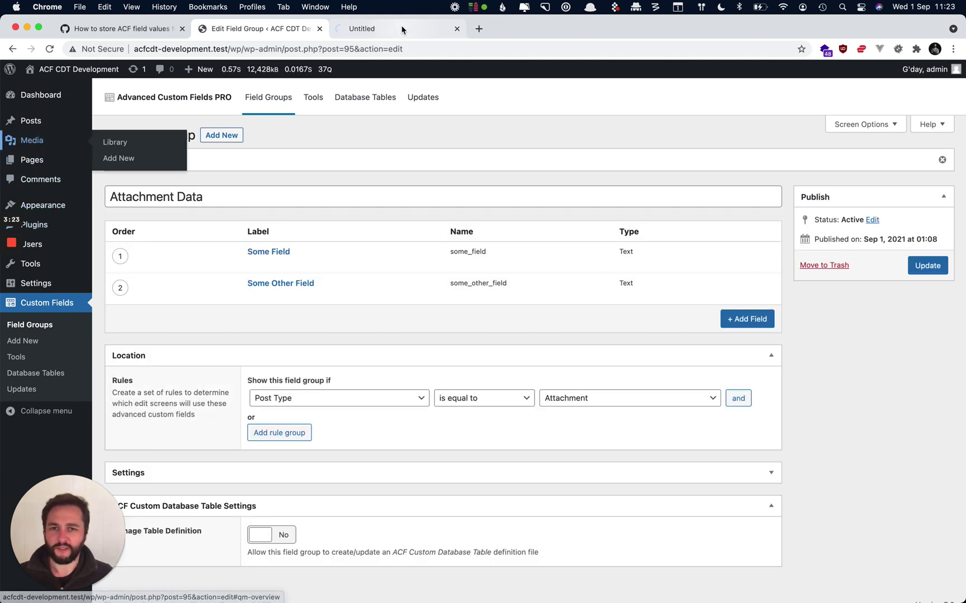
left_click(398, 29)
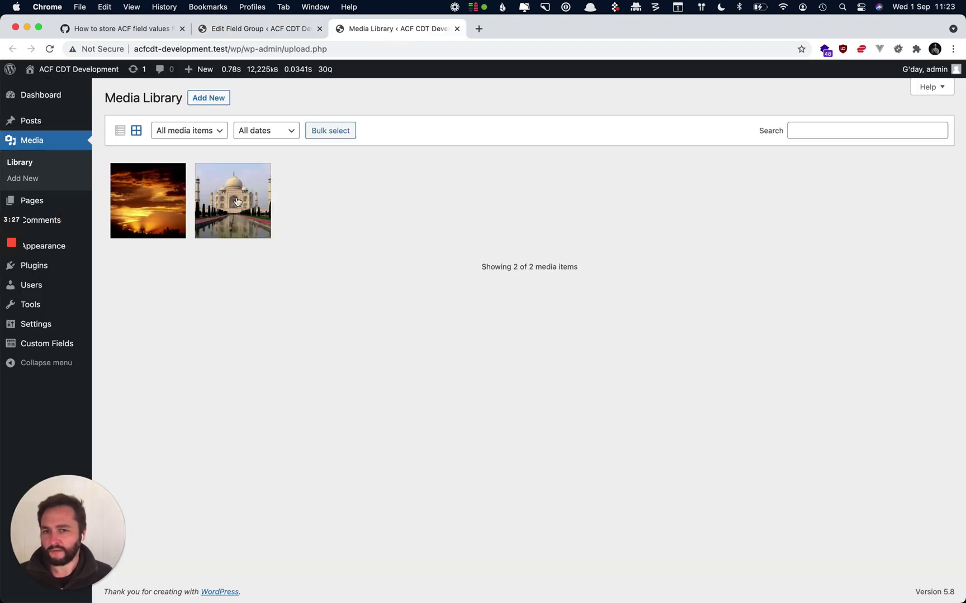
Check the Taj Mahal image's attachment details for the custom fields and return to the Attachment Data field group.
left_click(237, 202)
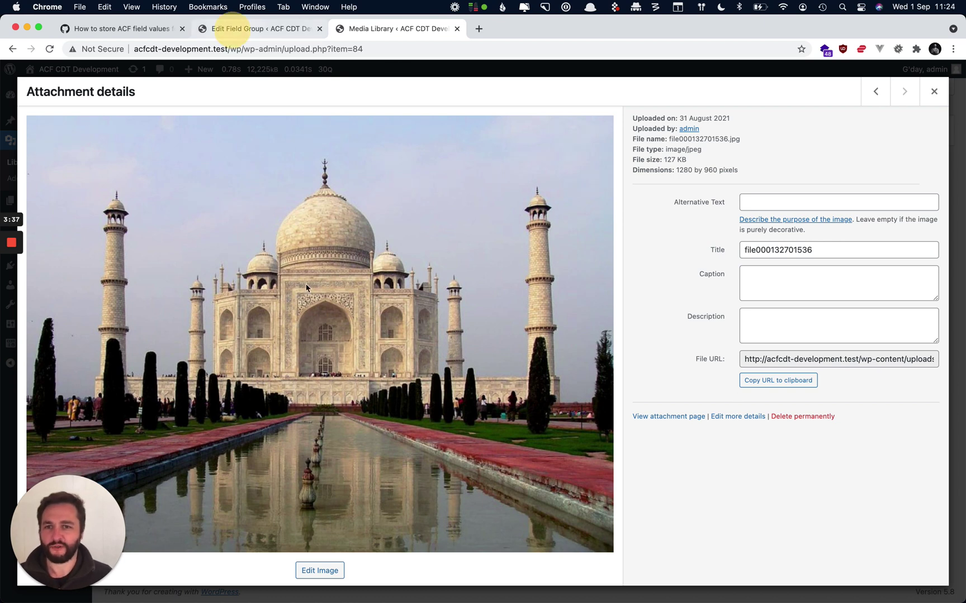
left_click(234, 29)
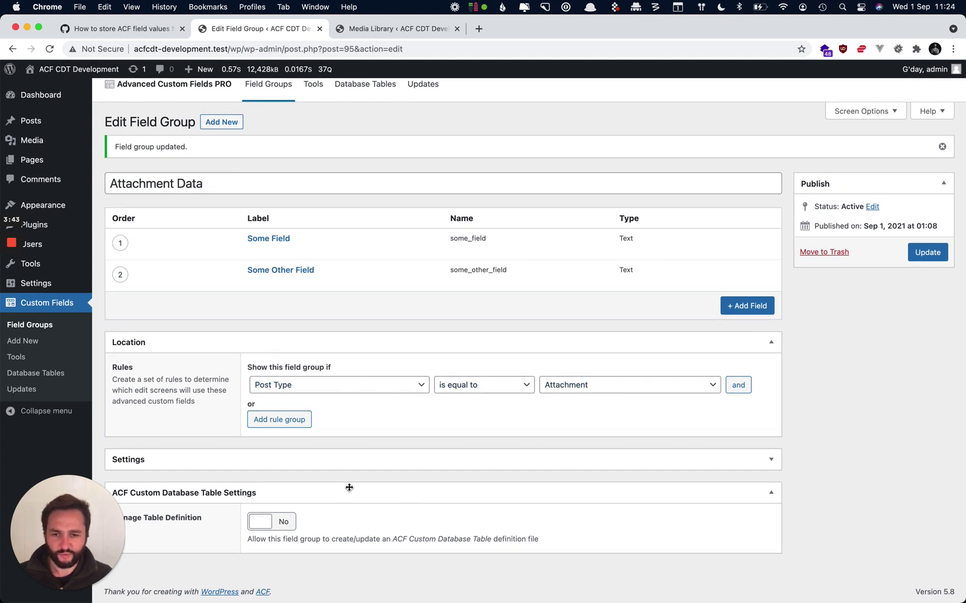
Add an alternative location rule group with Attachment is equal to All, and update the field group.
left_click(278, 420)
left_click(306, 425)
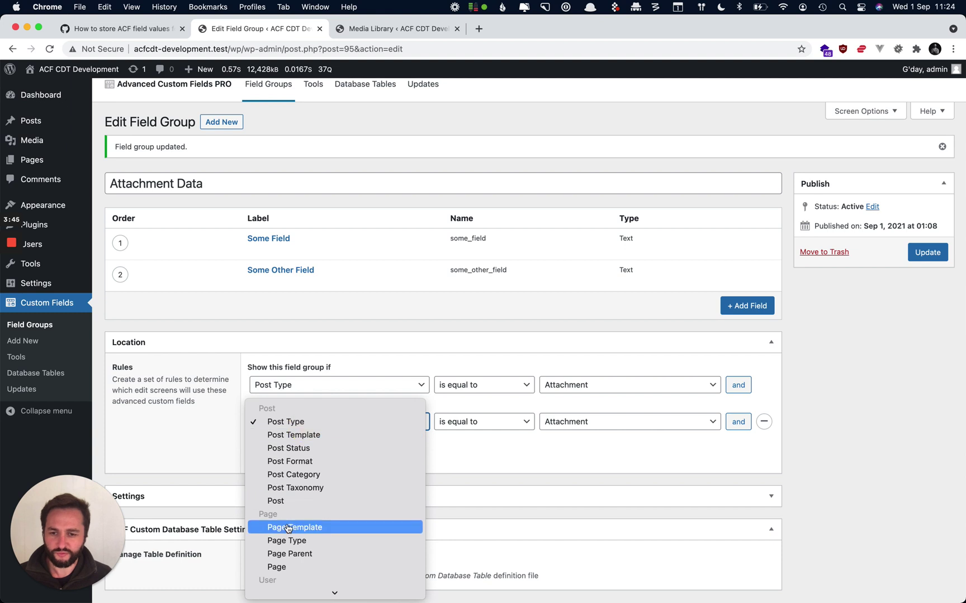
left_click(293, 510)
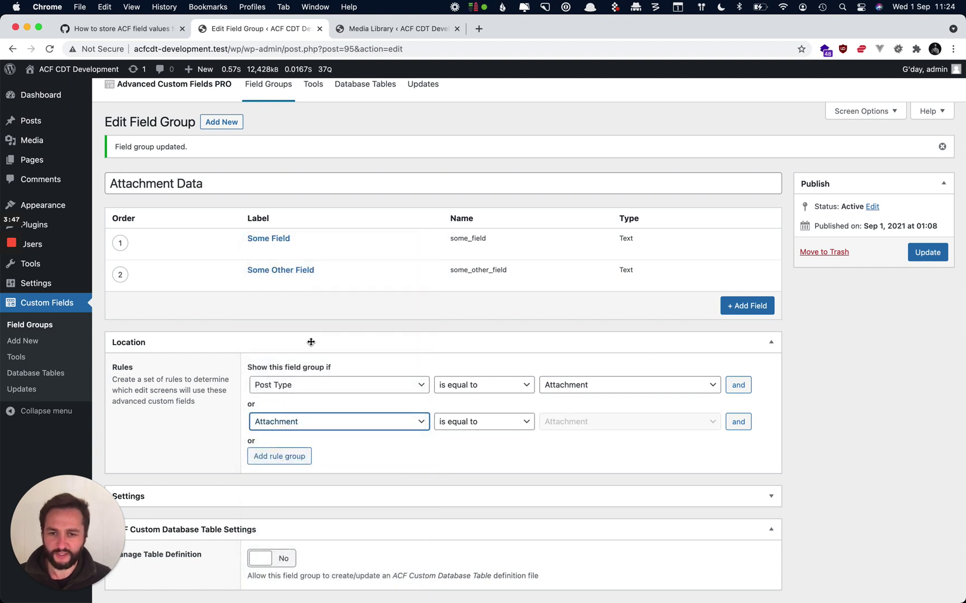
left_click(566, 425)
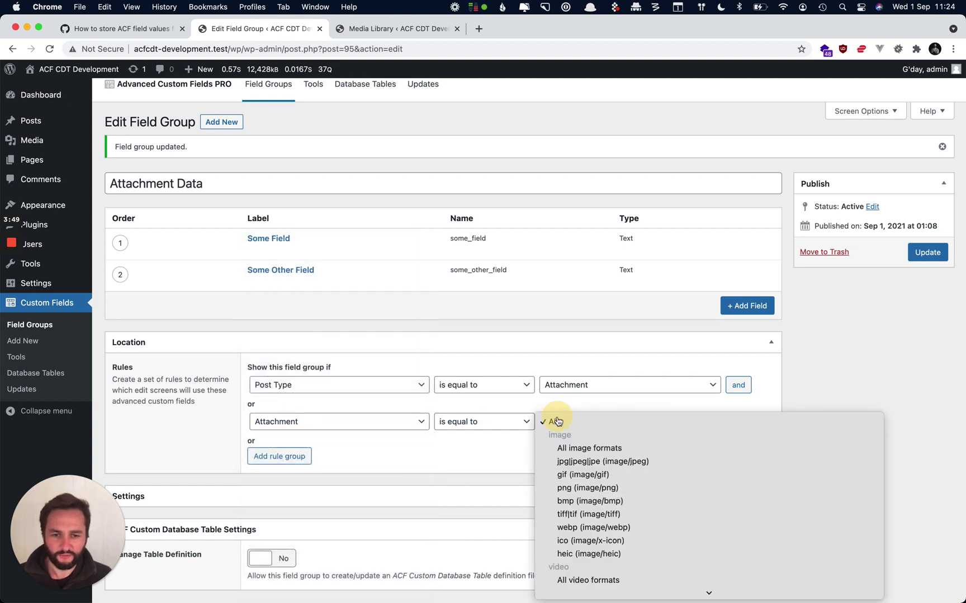
left_click(559, 423)
left_click(319, 423)
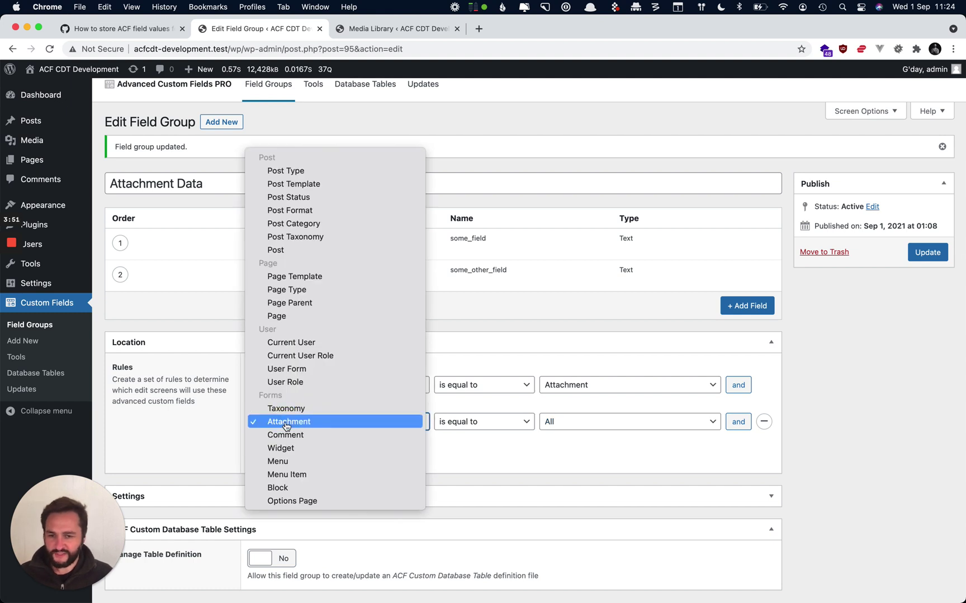
left_click(285, 425)
scroll(332, 439, "down", 2)
left_click(929, 217)
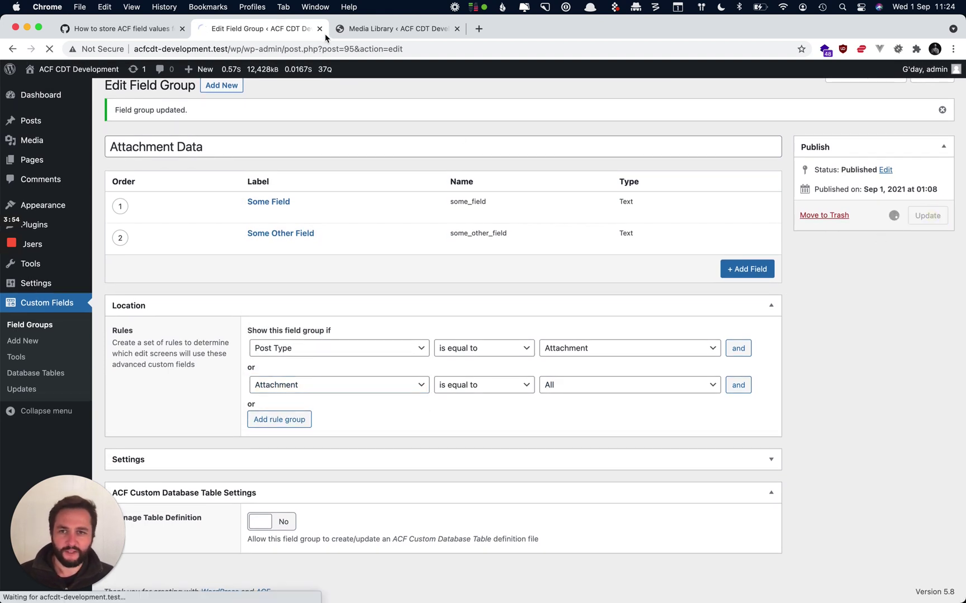
Check the reloaded Taj Mahal attachment details for Some Field and Some Other Field, and return to the field group.
left_click(356, 32)
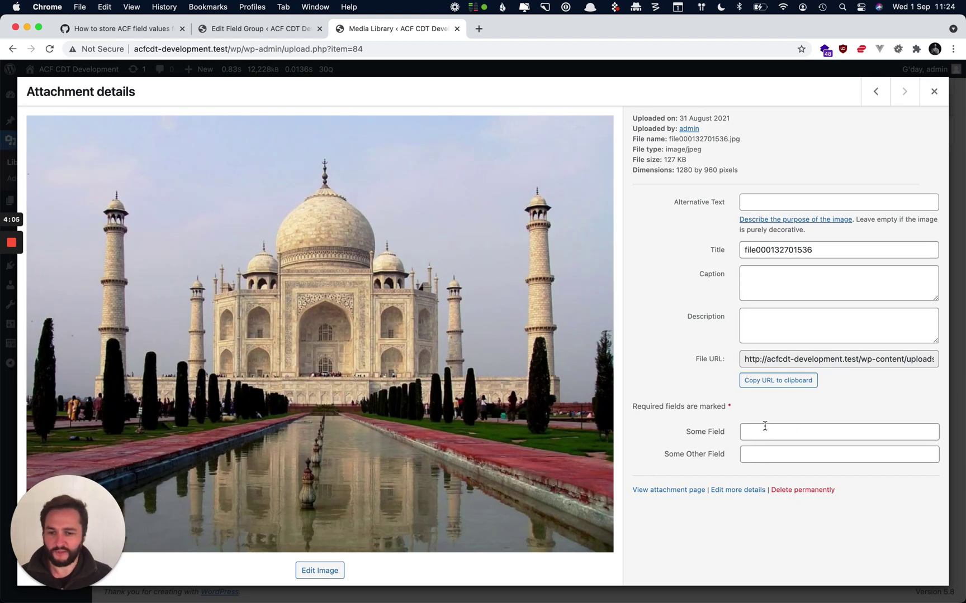
left_click(222, 31)
Enable Manage Table Definition with the table name attachment_data and update the field group.
scroll(780, 310, "down", 3)
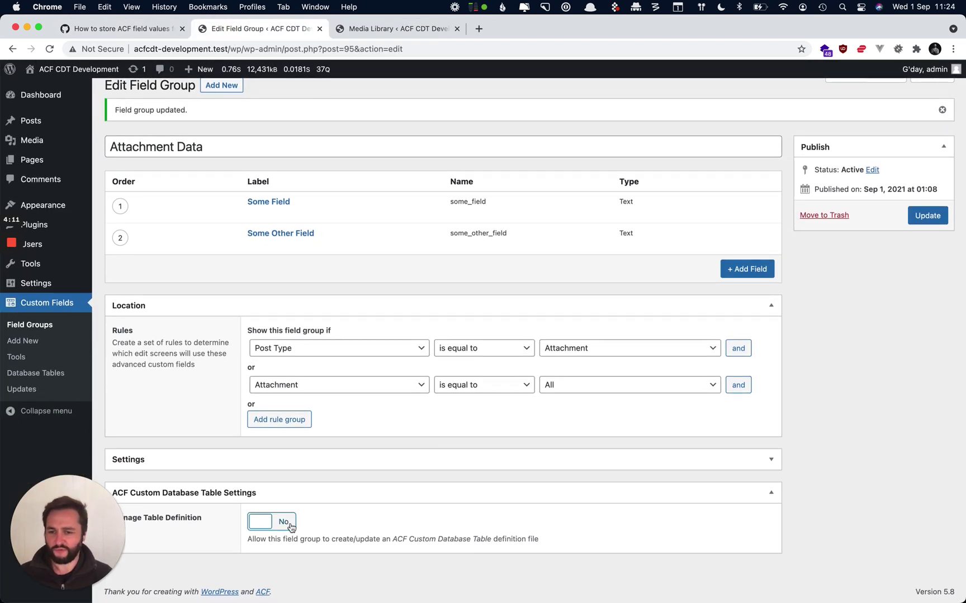
left_click(277, 525)
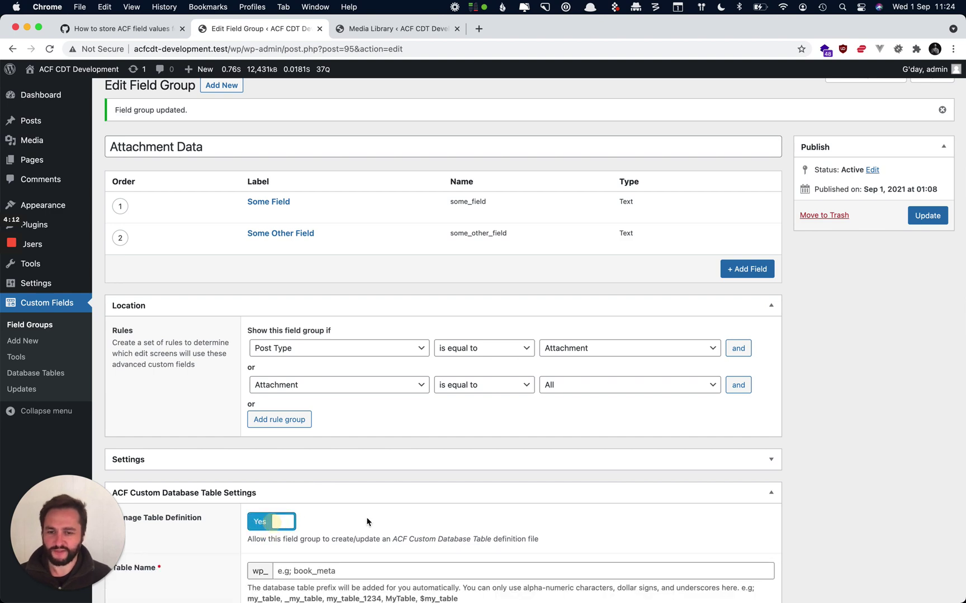
scroll(313, 522, "down", 2)
scroll(307, 517, "up", 5)
scroll(324, 470, "down", 1)
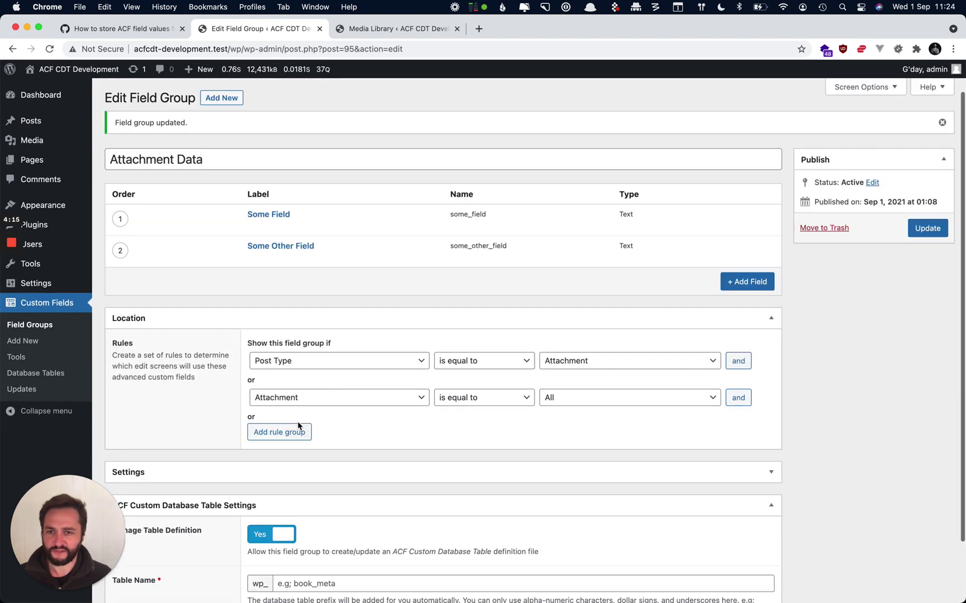
scroll(299, 426, "down", 3)
left_click(304, 513)
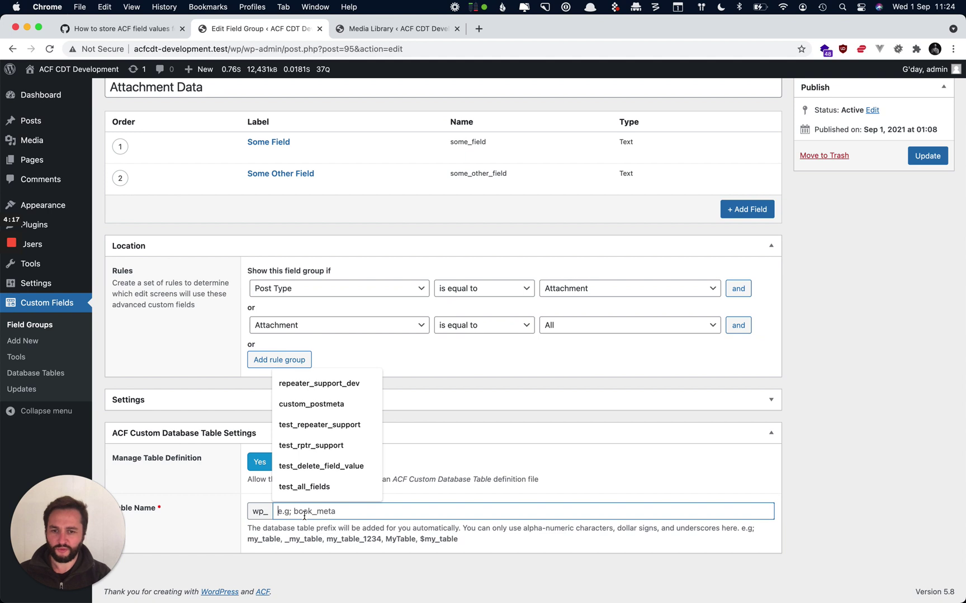
type("attach")
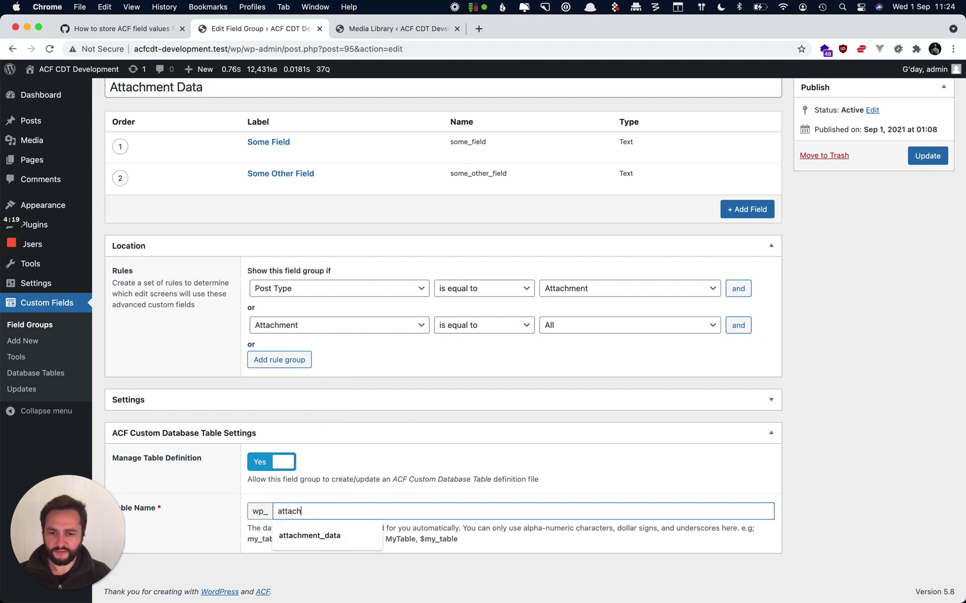
key("Down")
key("Return")
left_click(909, 156)
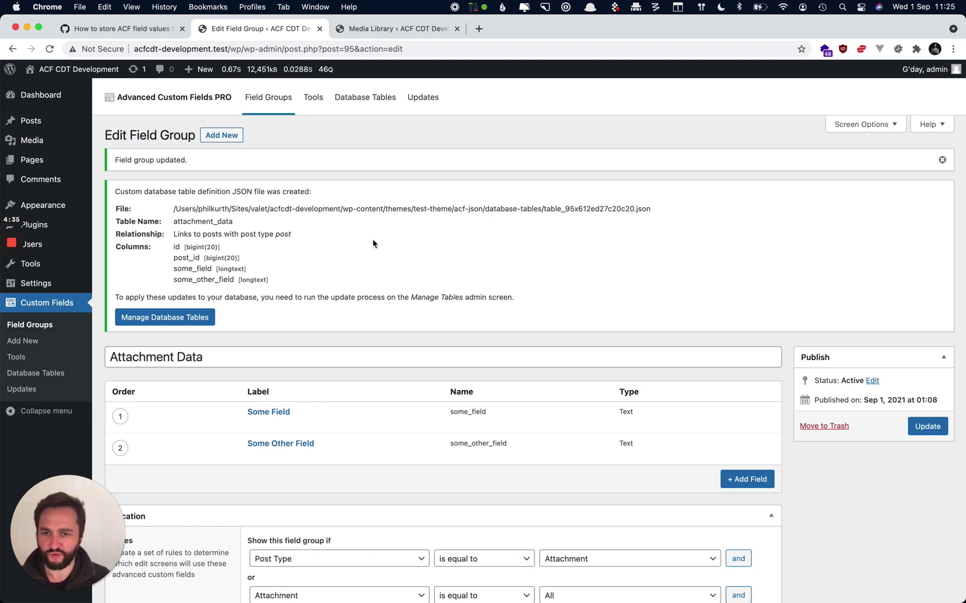
Open the database table management page, acknowledge the backup notice, and run the create/update tables process.
left_click(177, 317)
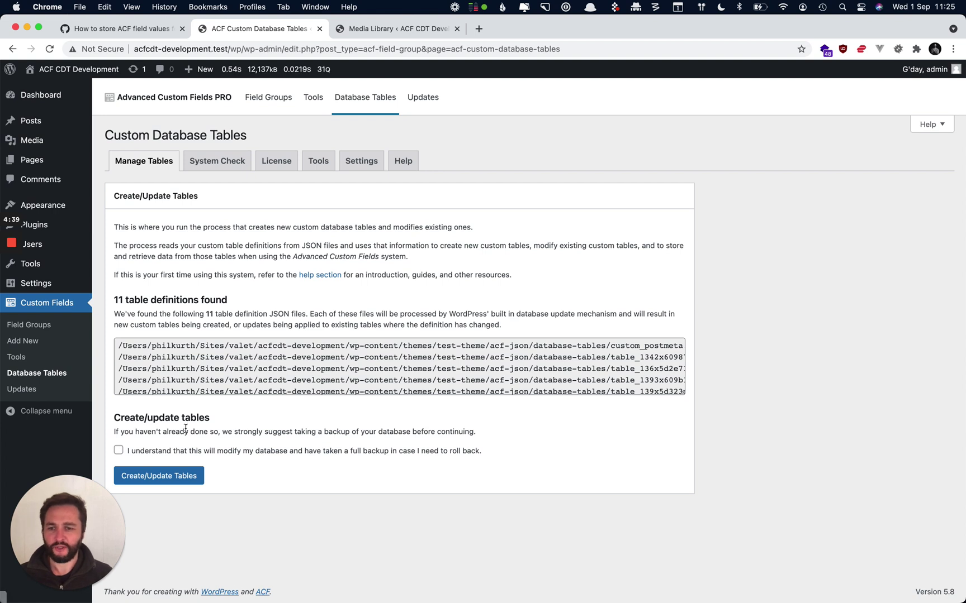
left_click(177, 451)
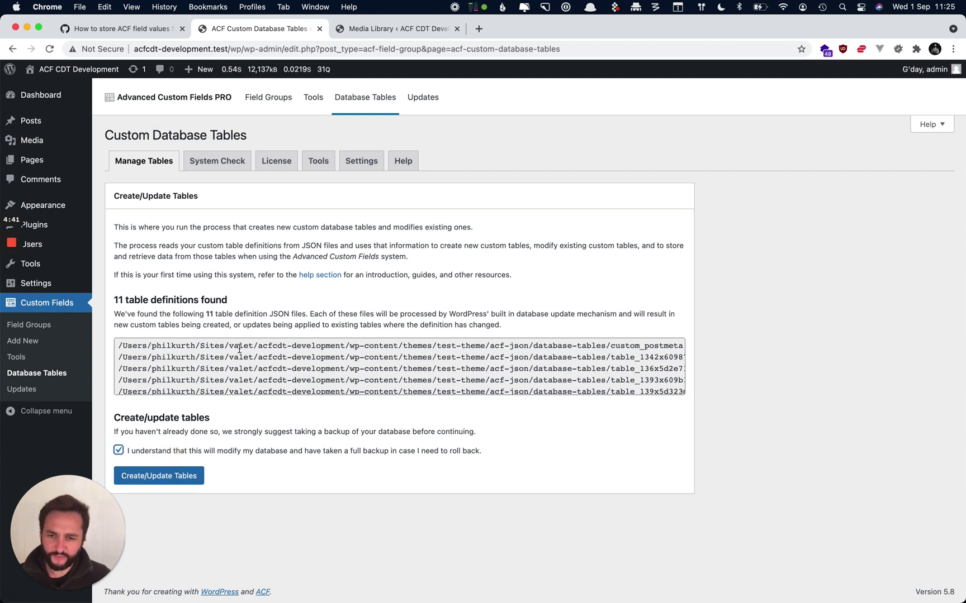
scroll(481, 378, "down", 5)
scroll(481, 378, "right", 3)
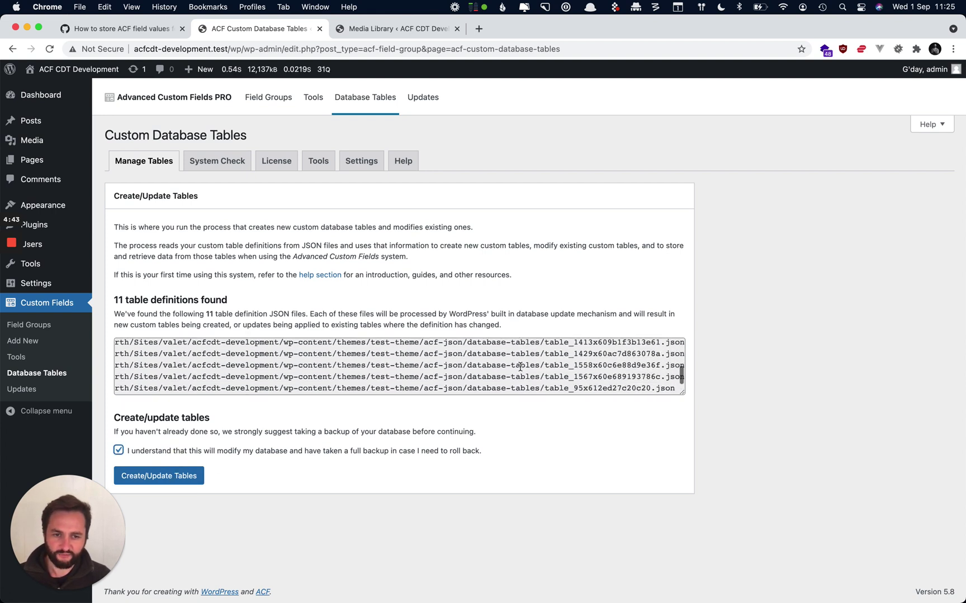
scroll(521, 366, "up", 5)
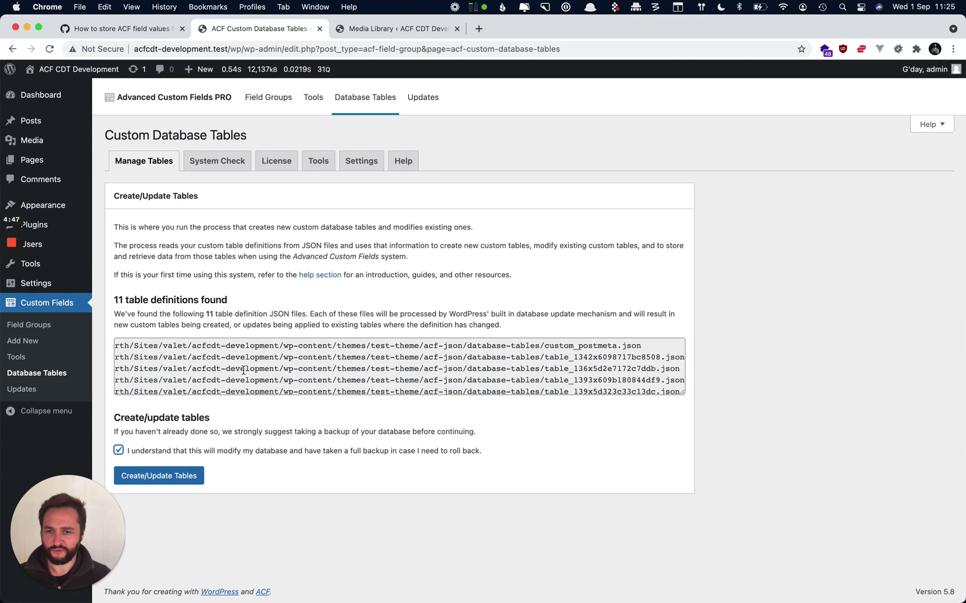
left_click(147, 479)
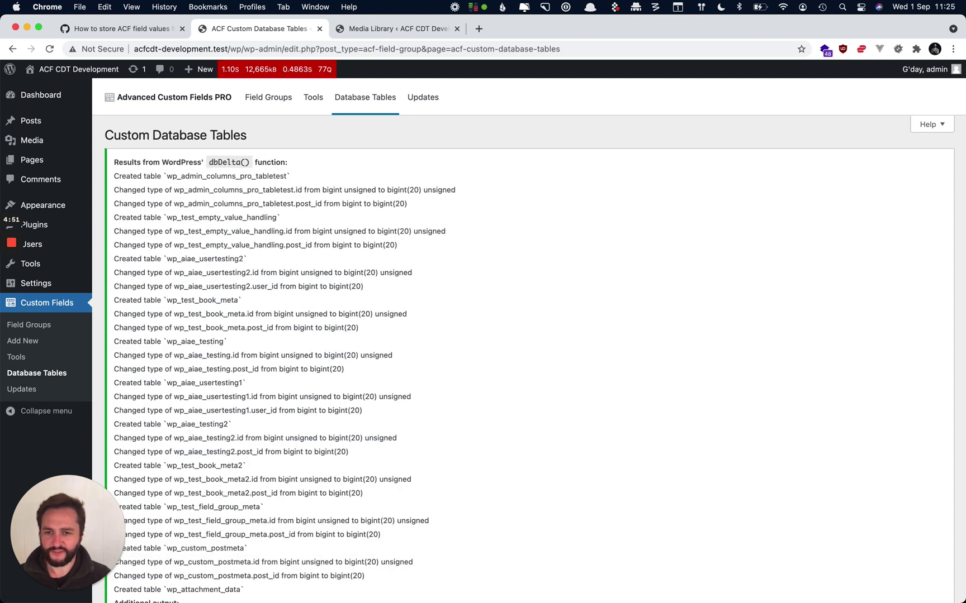
scroll(452, 275, "down", 5)
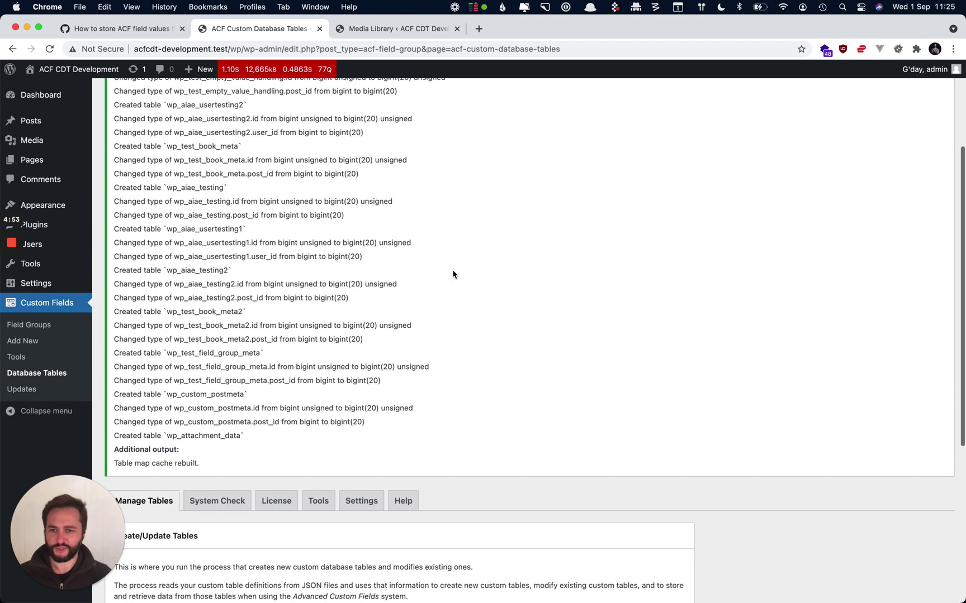
scroll(453, 275, "up", 5)
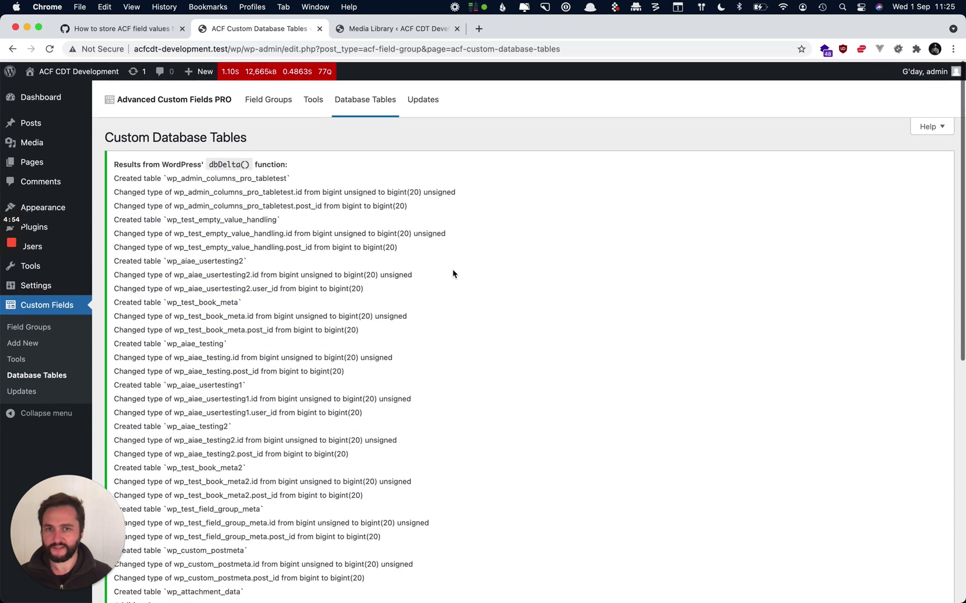
Switch to TablePlus, refresh the database, and open the wp_attachment_data table.
key("super+Tab")
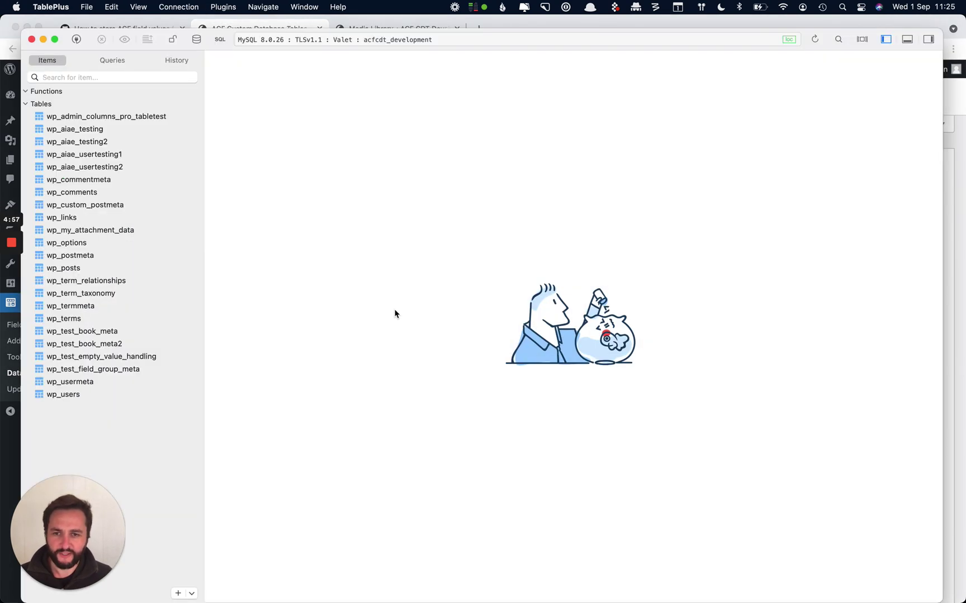
key("super+r")
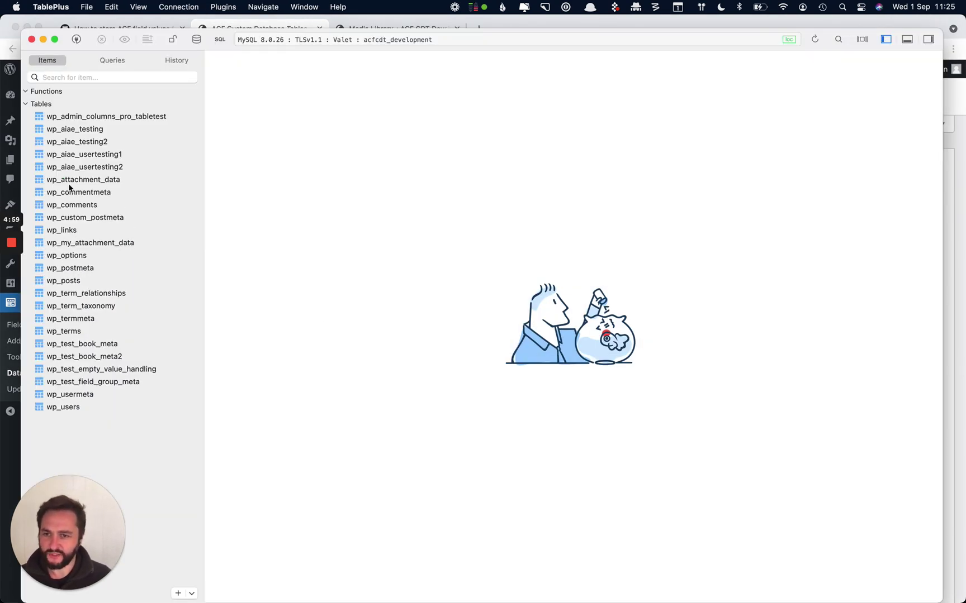
left_click(77, 185)
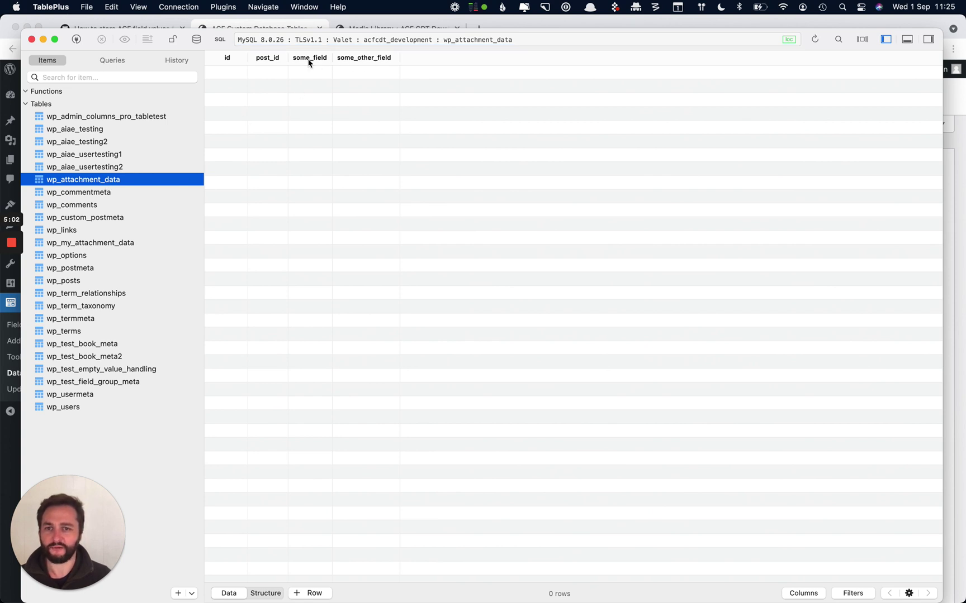
Switch to Chrome, reload the Taj Mahal attachment details, and fill Some Field with "taj" and Some Other Field with "mahal".
key("super+Tab")
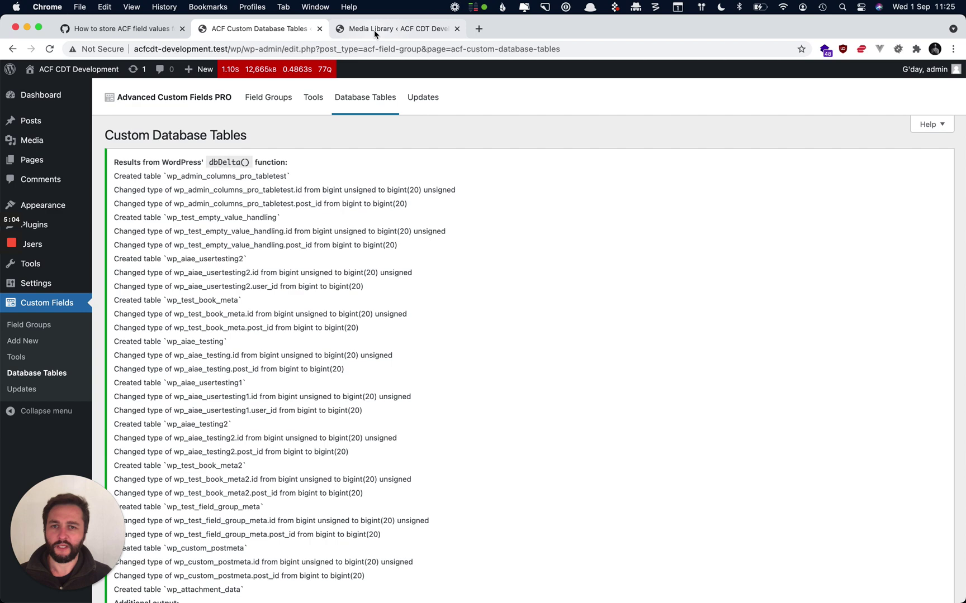
left_click(373, 32)
key("super+r")
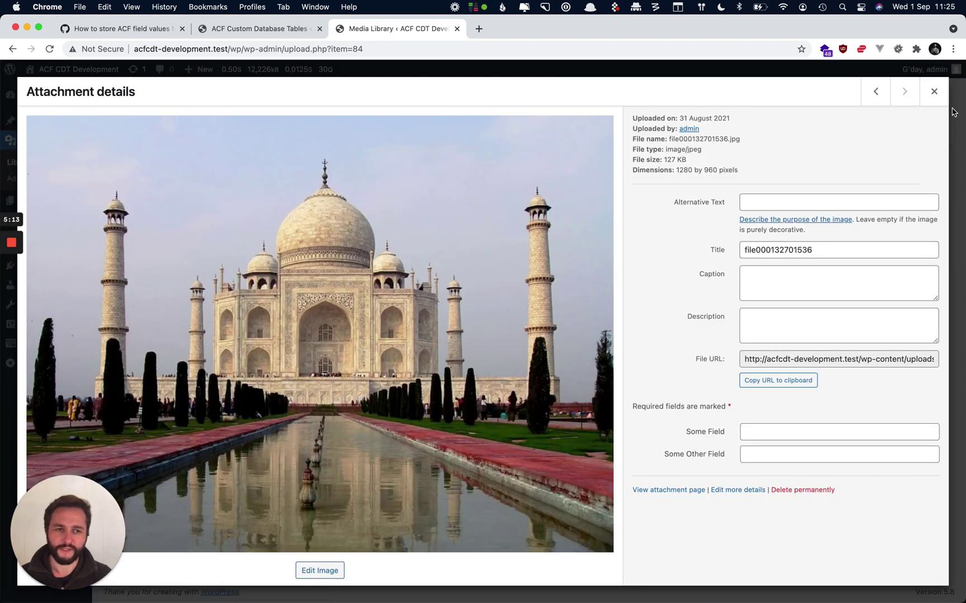
left_click(776, 430)
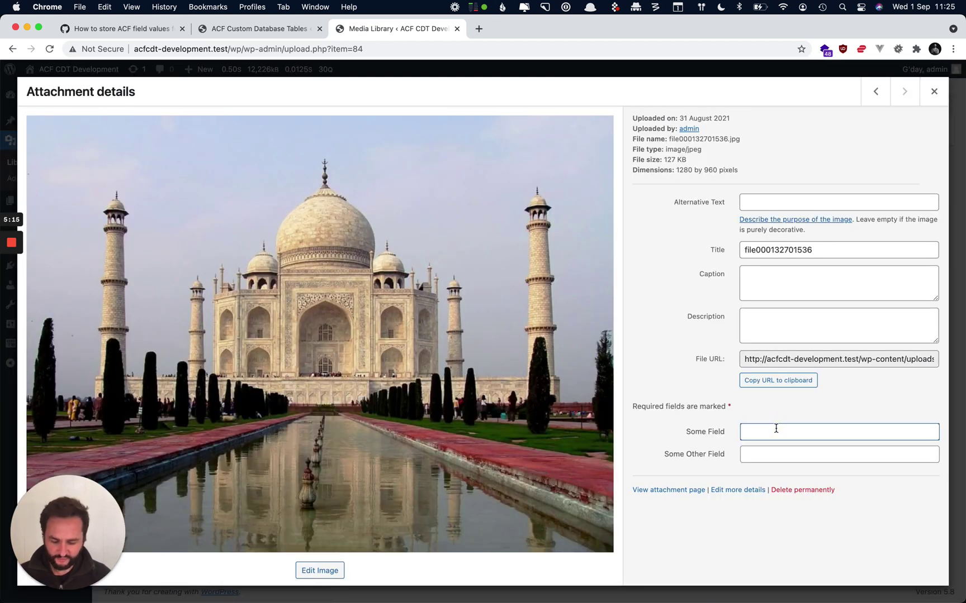
type("taj")
key("Tab")
type("mahal")
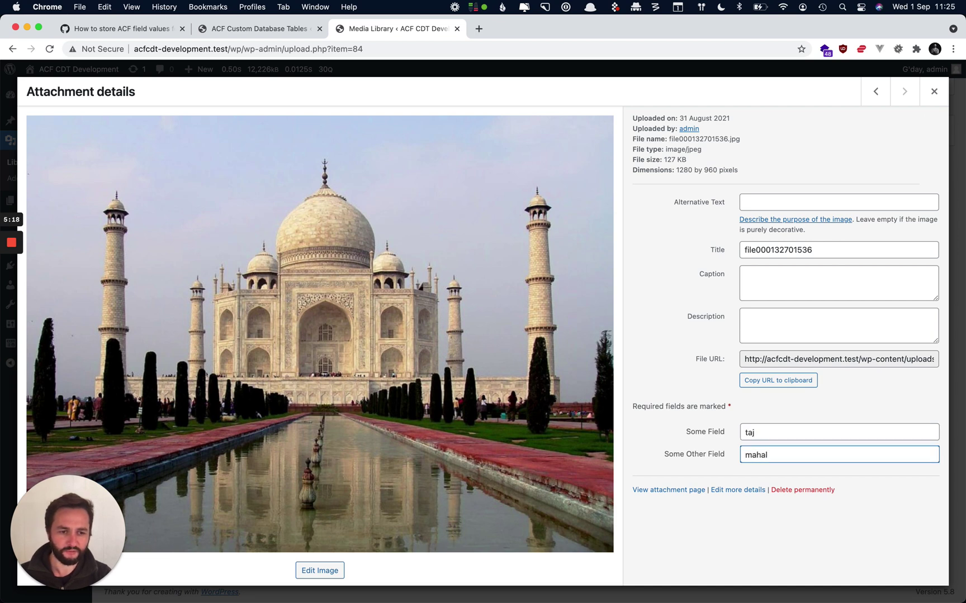
key("Tab")
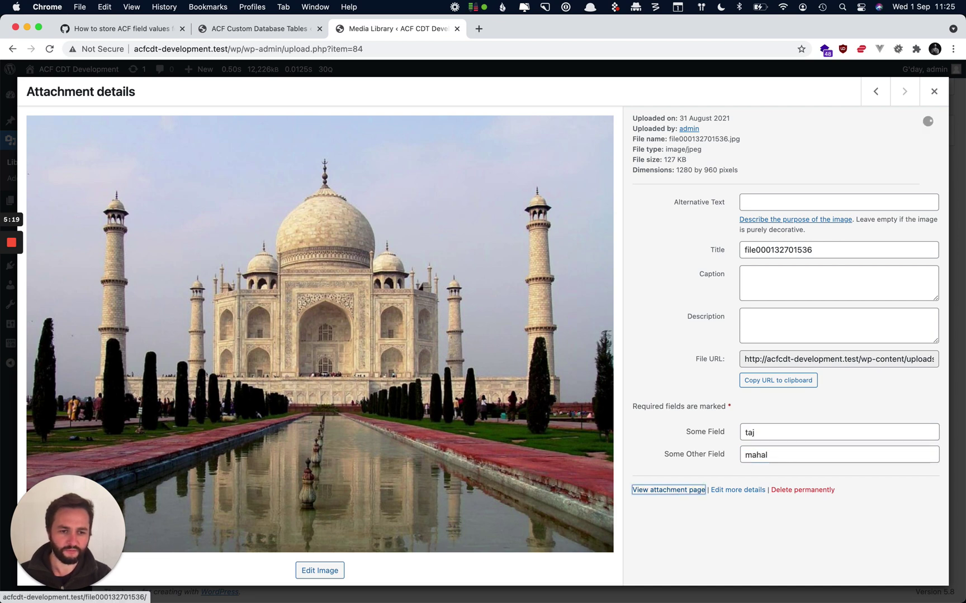
Switch to TablePlus and check the wp_attachment_data table for the Taj Mahal image's saved values.
key("super+Tab")
key("super+Tab")
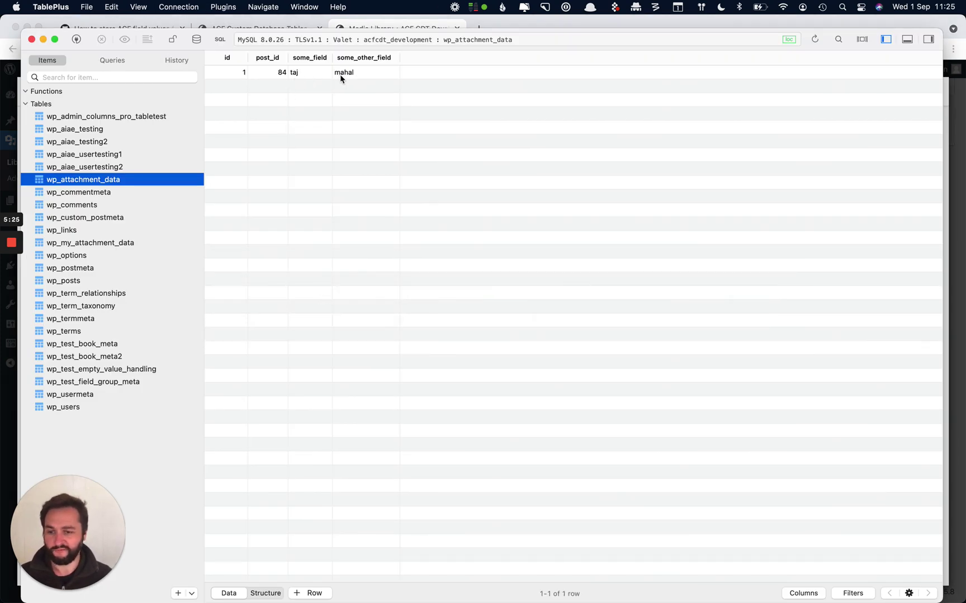
key("super+Tab")
key("super+shift+Tab")
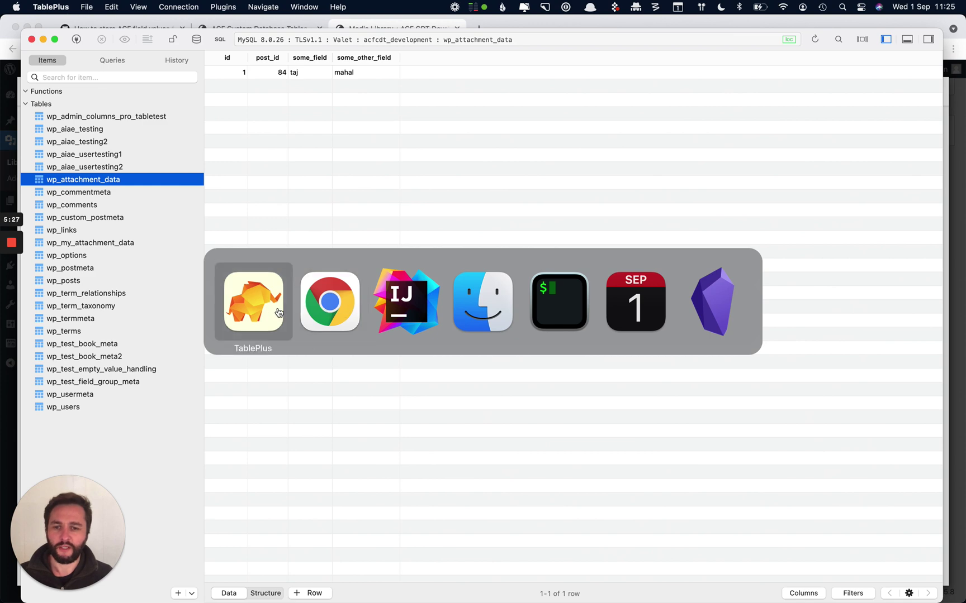
Switch to Chrome, open the sunset image's details, and fill Some Field with "adfasd" and Some Other Field with "werqwerqer".
key("super+Tab")
left_click(933, 91)
left_click(171, 206)
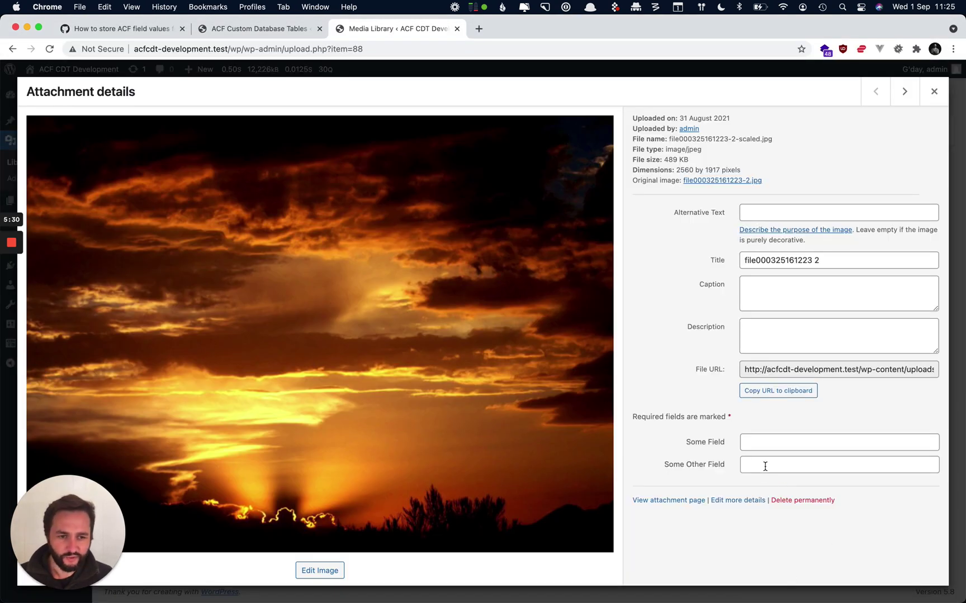
left_click(763, 443)
type("adfasd")
left_click(766, 463)
type("werqwerqer")
key("Tab")
Switch to TablePlus and refresh wp_attachment_data to check the sunset image's saved values.
key("super+Tab")
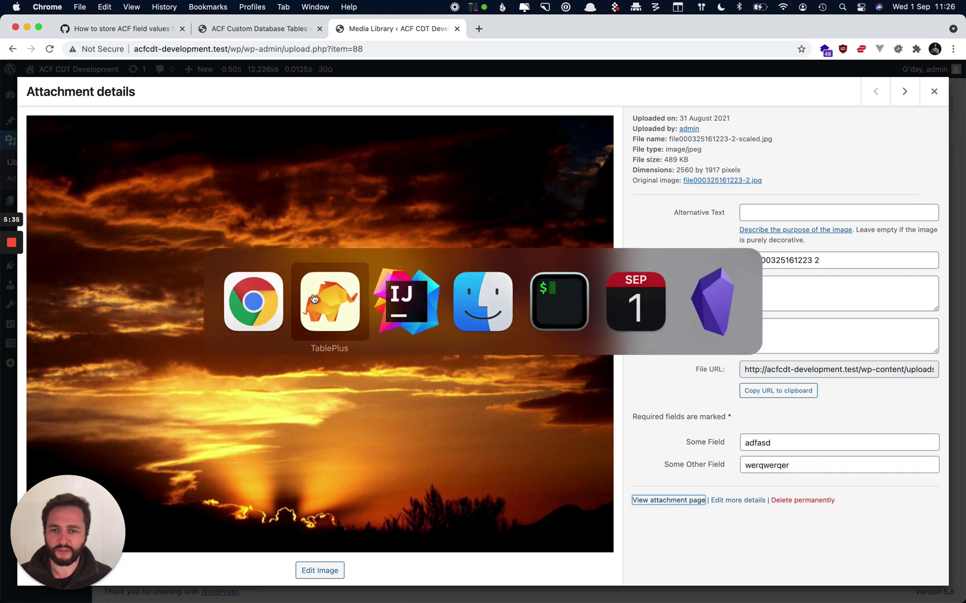
key("super+r")
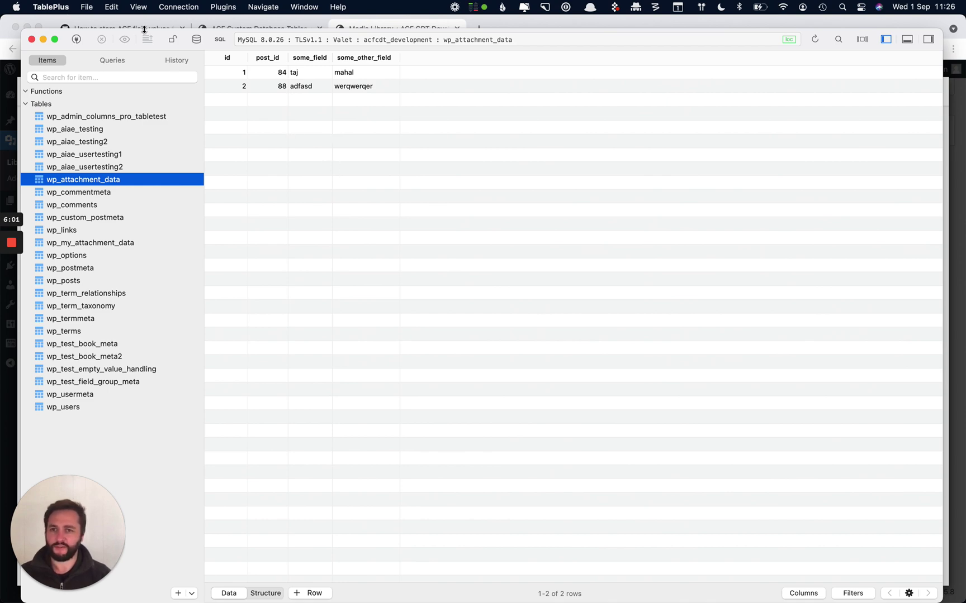
Switch back to Chrome and return to the beginning of the GitHub Gist readme.
left_click(144, 23)
left_click(144, 30)
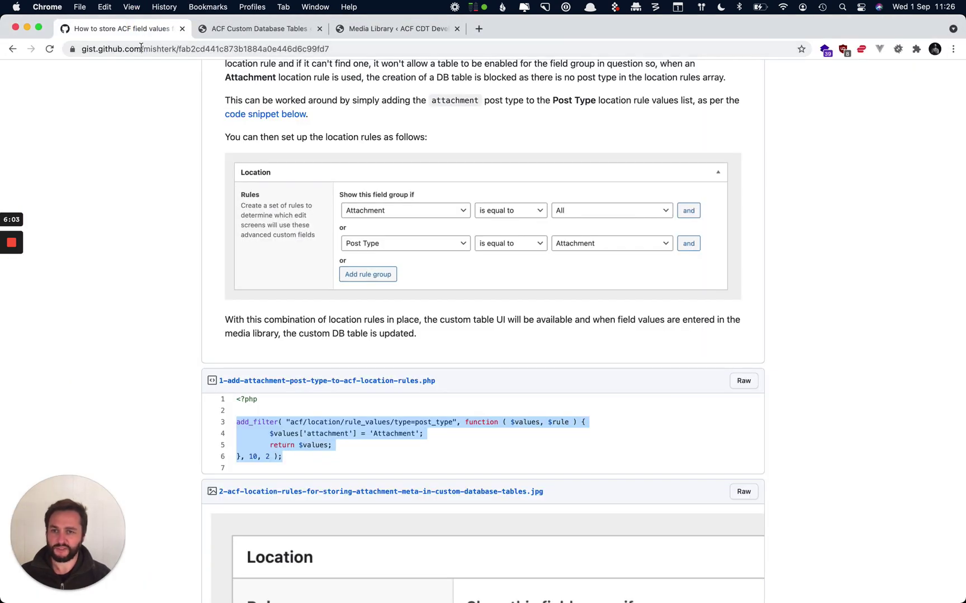
scroll(413, 275, "up", 5)
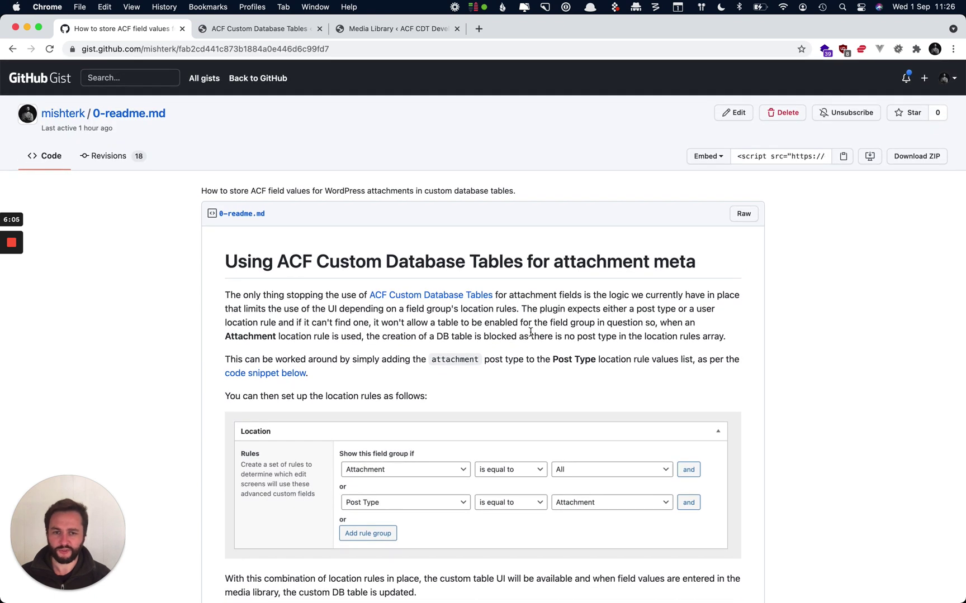